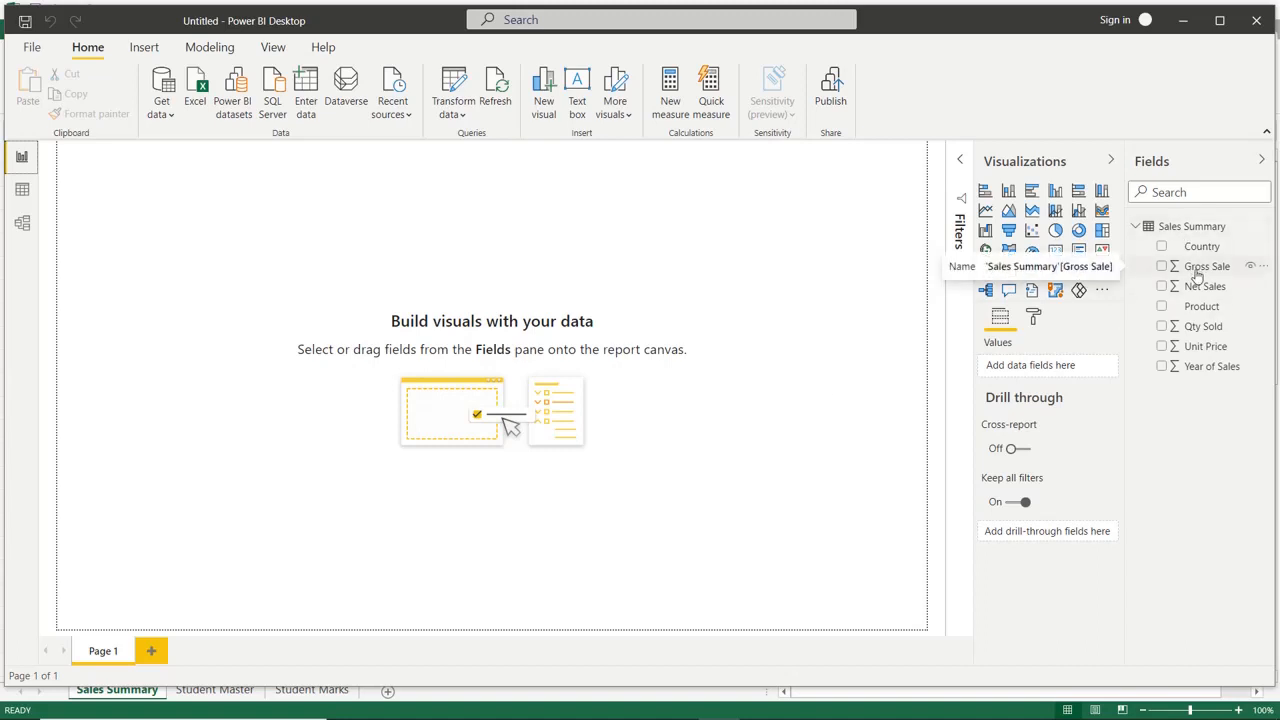
# Step: Add a calculated column to the Sales Summary table: Column Profit = 'Sales Summary'[Gross Sale]-'Sales Summary'[Net Sales]
pyautogui.click(24, 194)
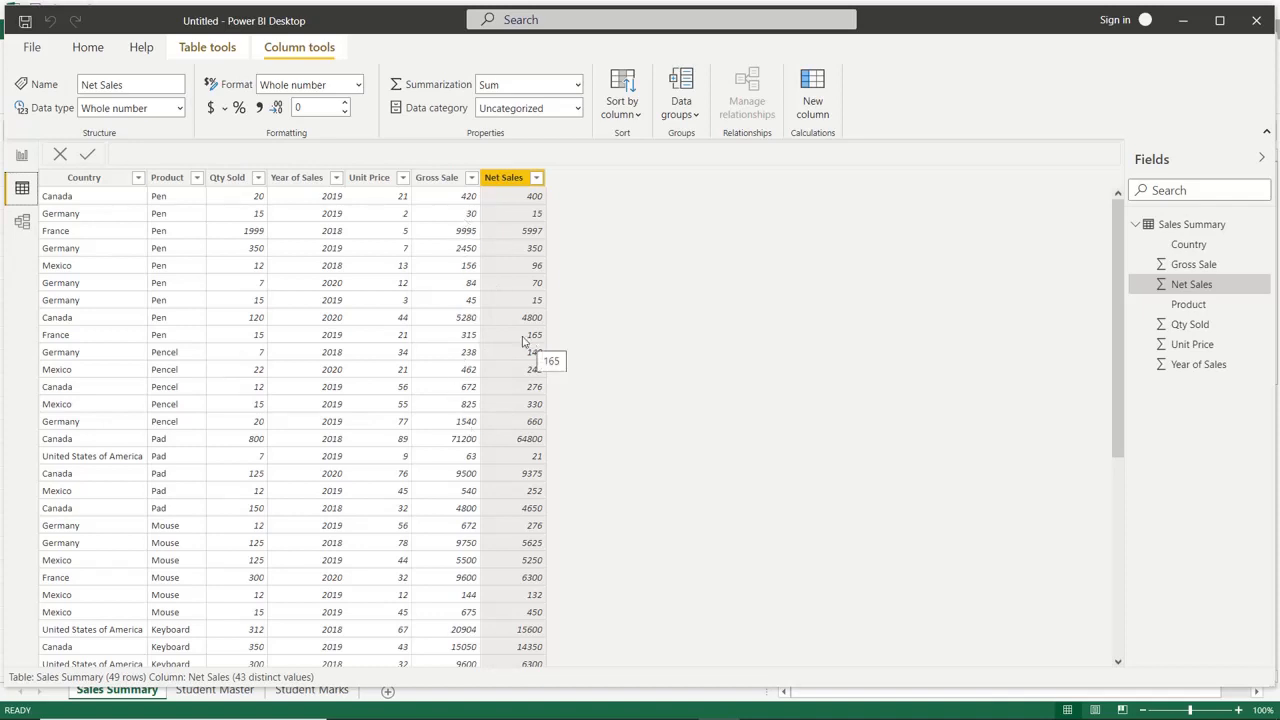
pyautogui.rightClick(1189, 228)
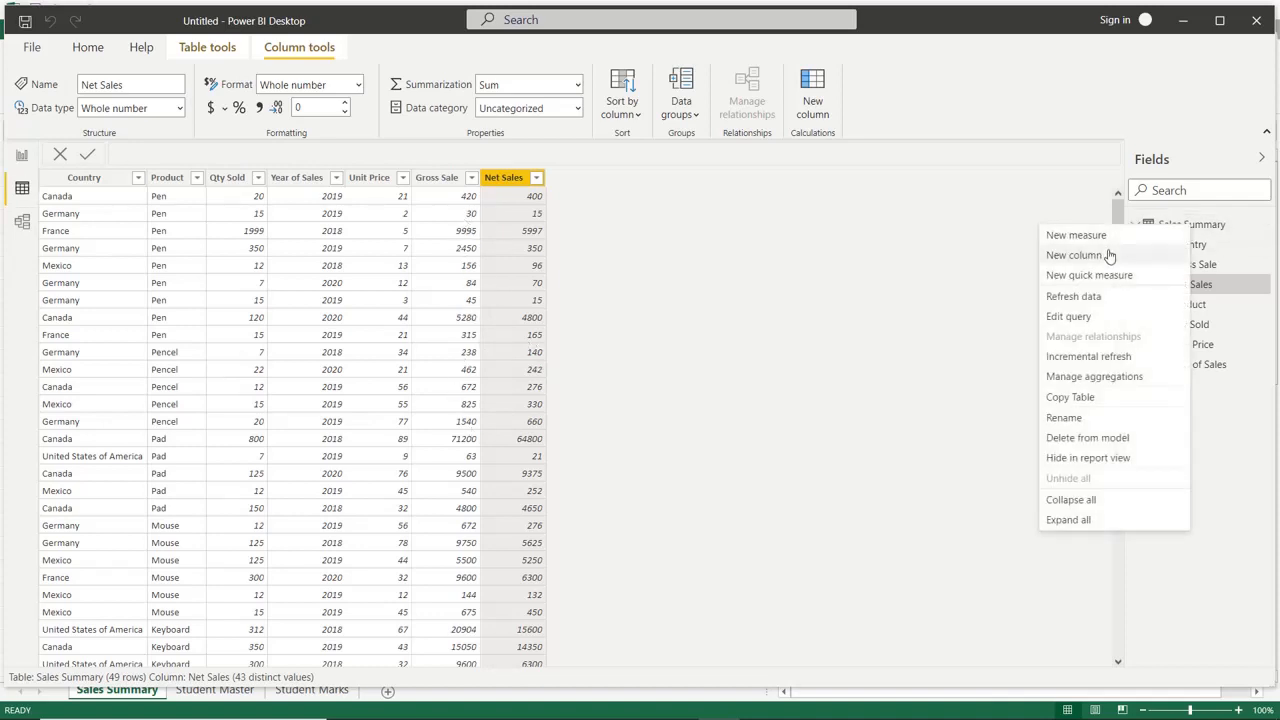
pyautogui.click(1074, 255)
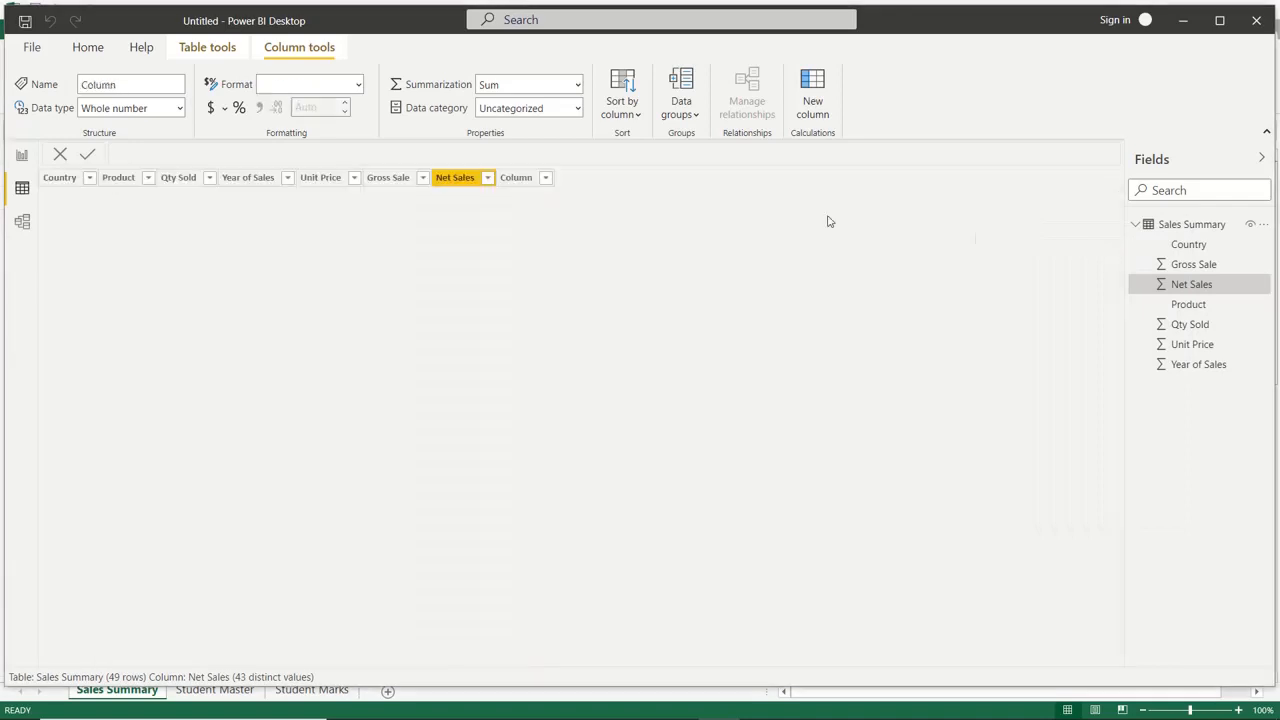
pyautogui.click(155, 152)
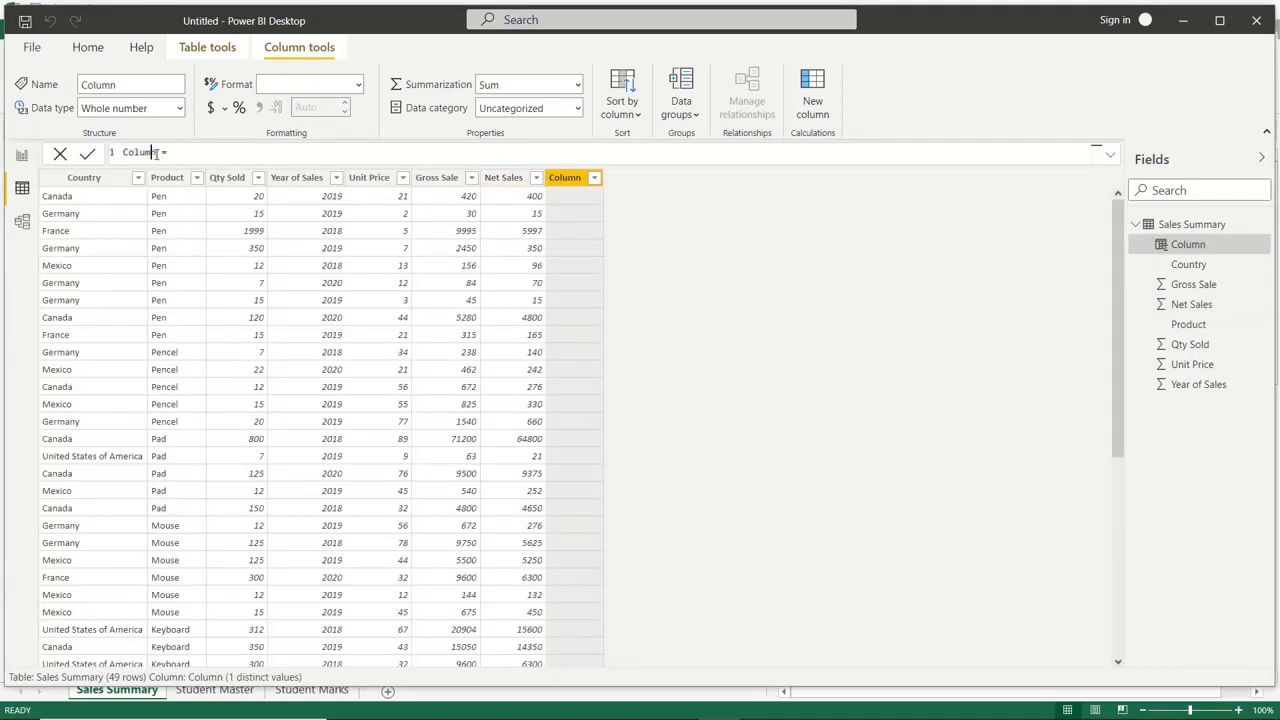
pyautogui.write('Profit =')
pyautogui.write('S')
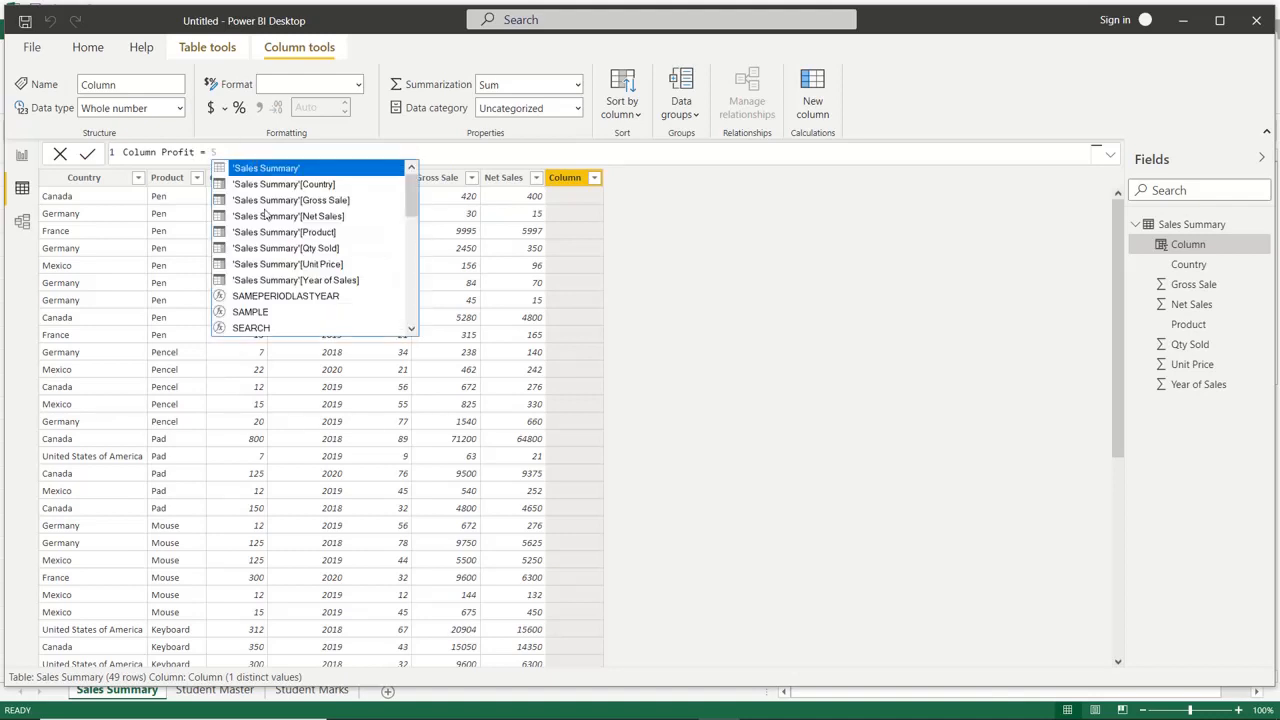
pyautogui.click(299, 207)
pyautogui.click(299, 207)
pyautogui.write('-S')
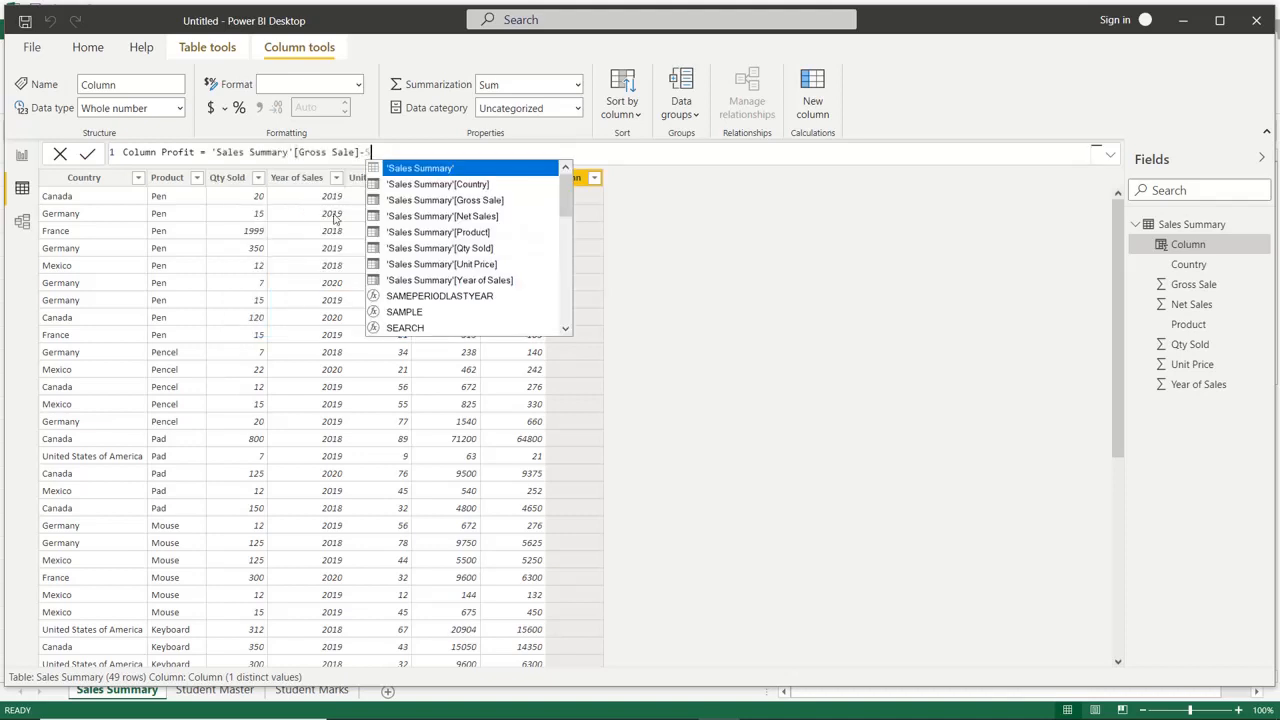
pyautogui.click(442, 217)
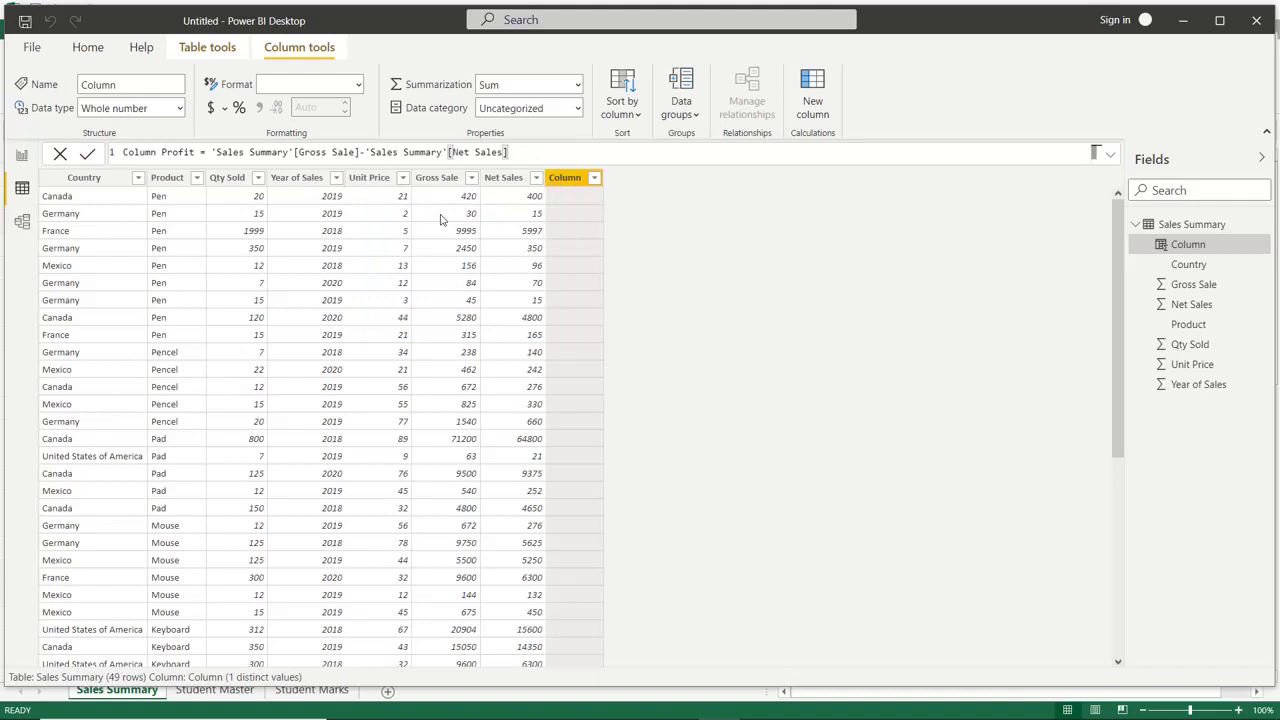
pyautogui.press('Return')
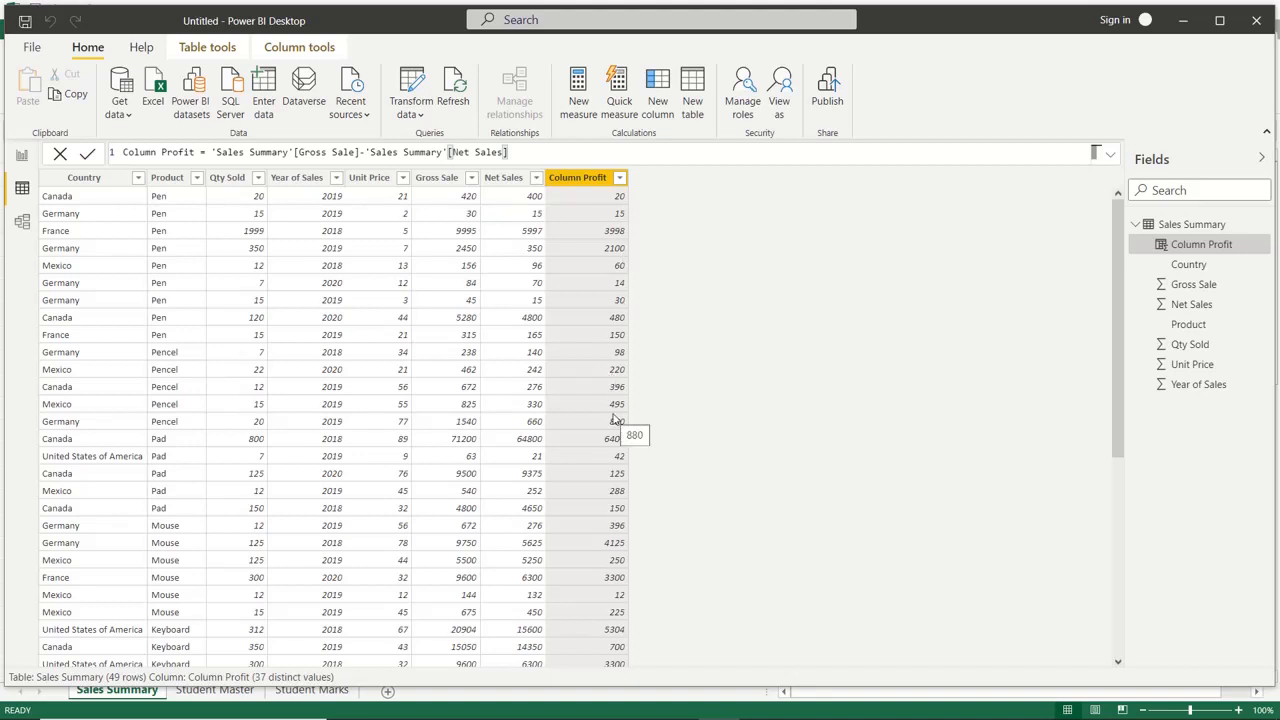
# Step: Add a second calculated column to Sales Summary: Column Prodit Total = Sum('Sales Summary'[Column Profit])
pyautogui.rightClick(1207, 234)
pyautogui.click(1058, 249)
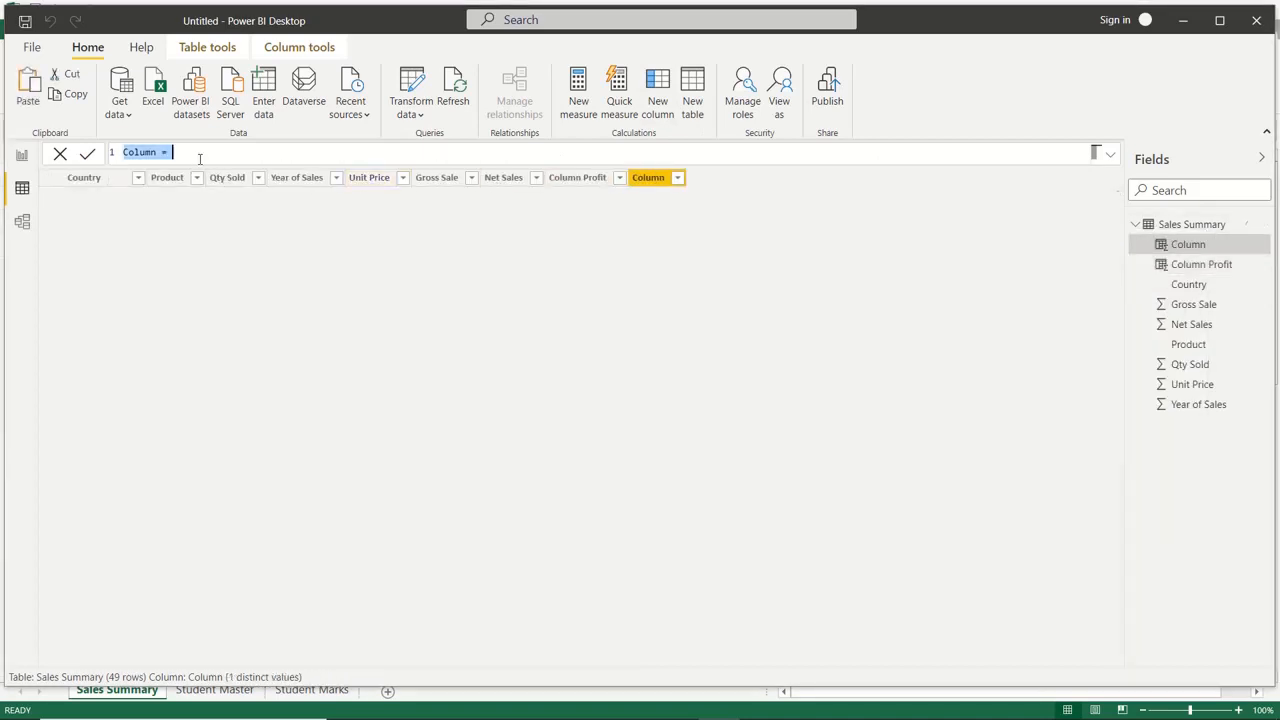
pyautogui.click(157, 153)
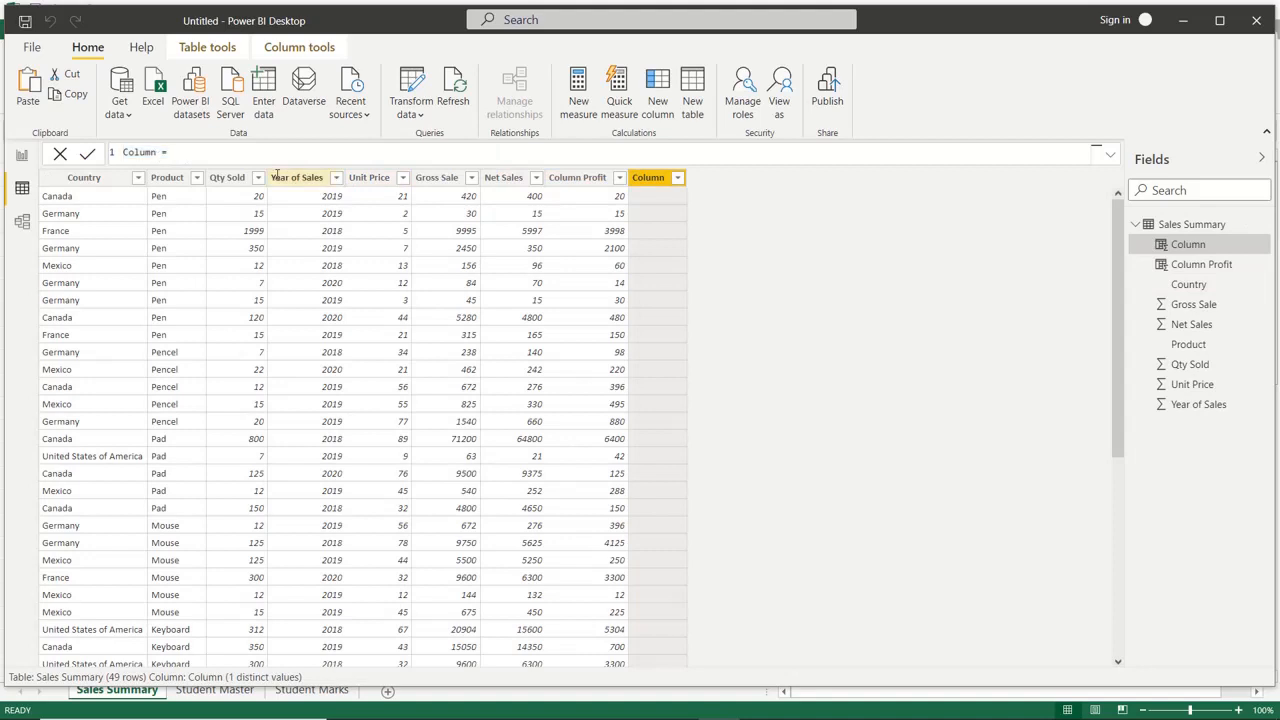
pyautogui.write('Prodit Total')
pyautogui.click(294, 157)
pyautogui.write('Sum(')
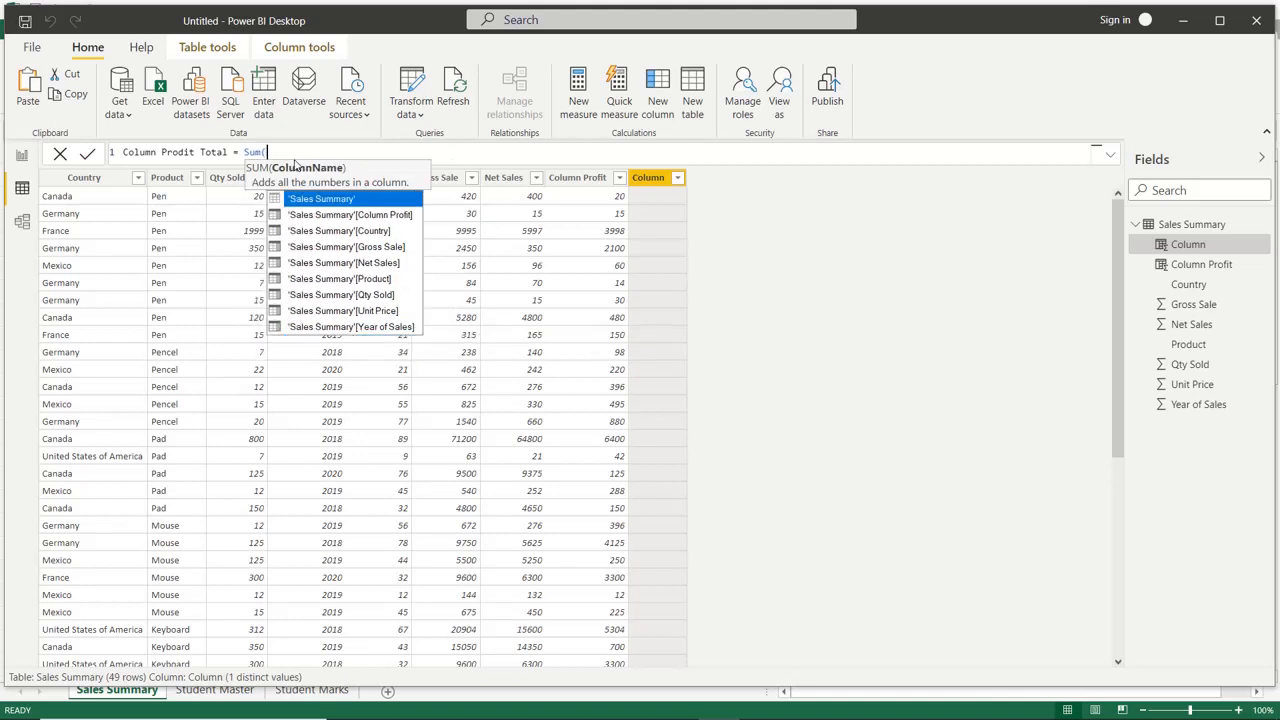
pyautogui.click(332, 214)
pyautogui.write(')')
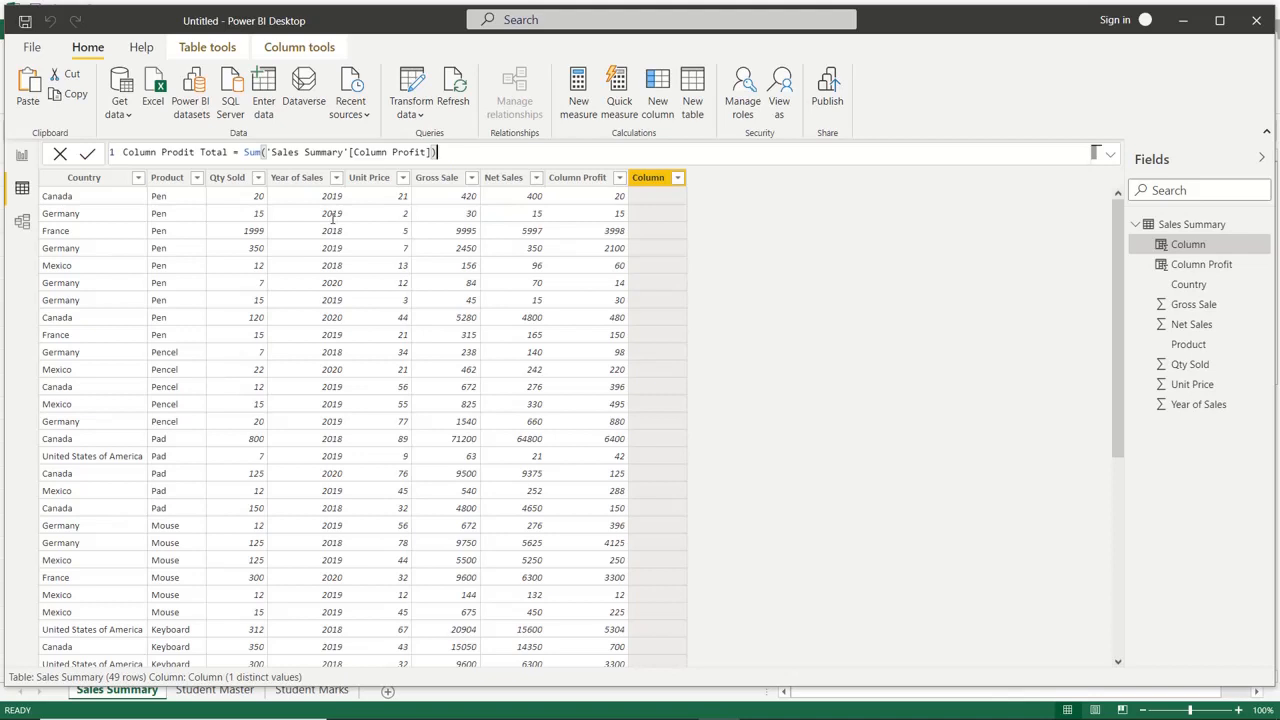
pyautogui.press('Return')
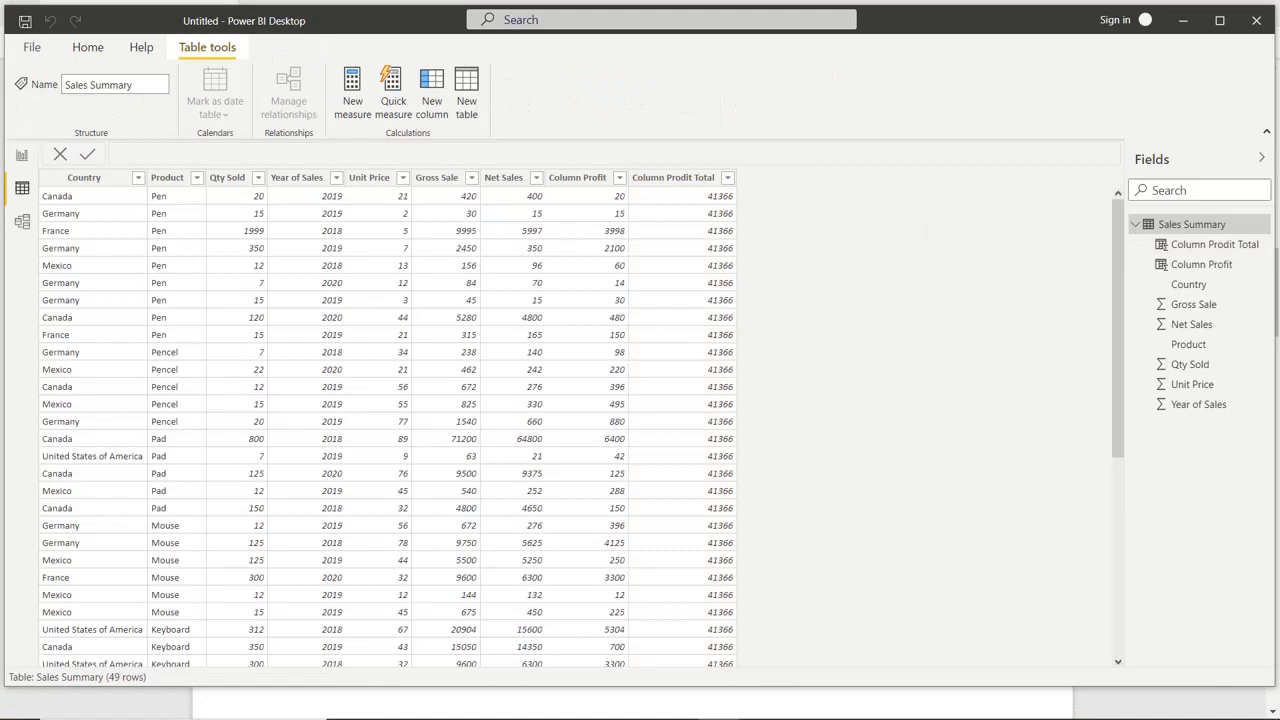
# Step: Create a new measure in the Sales Summary table named Measure Total Profit
pyautogui.rightClick(1180, 226)
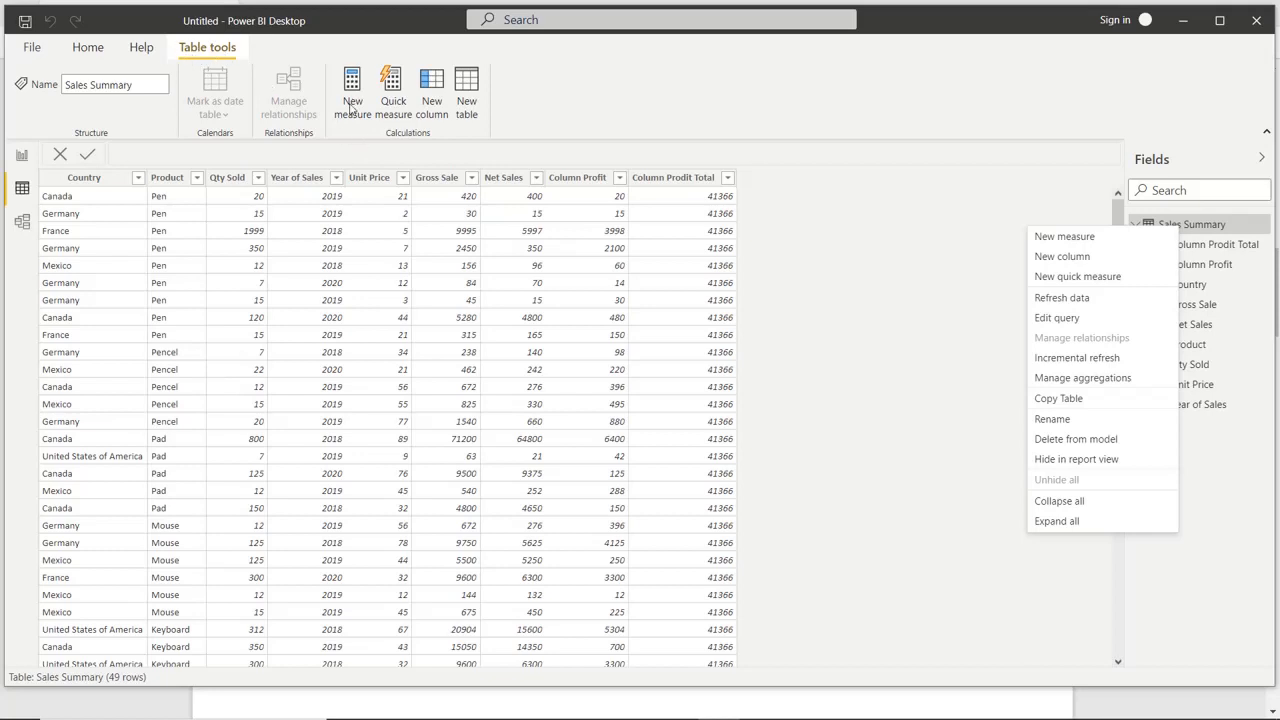
pyautogui.click(1079, 247)
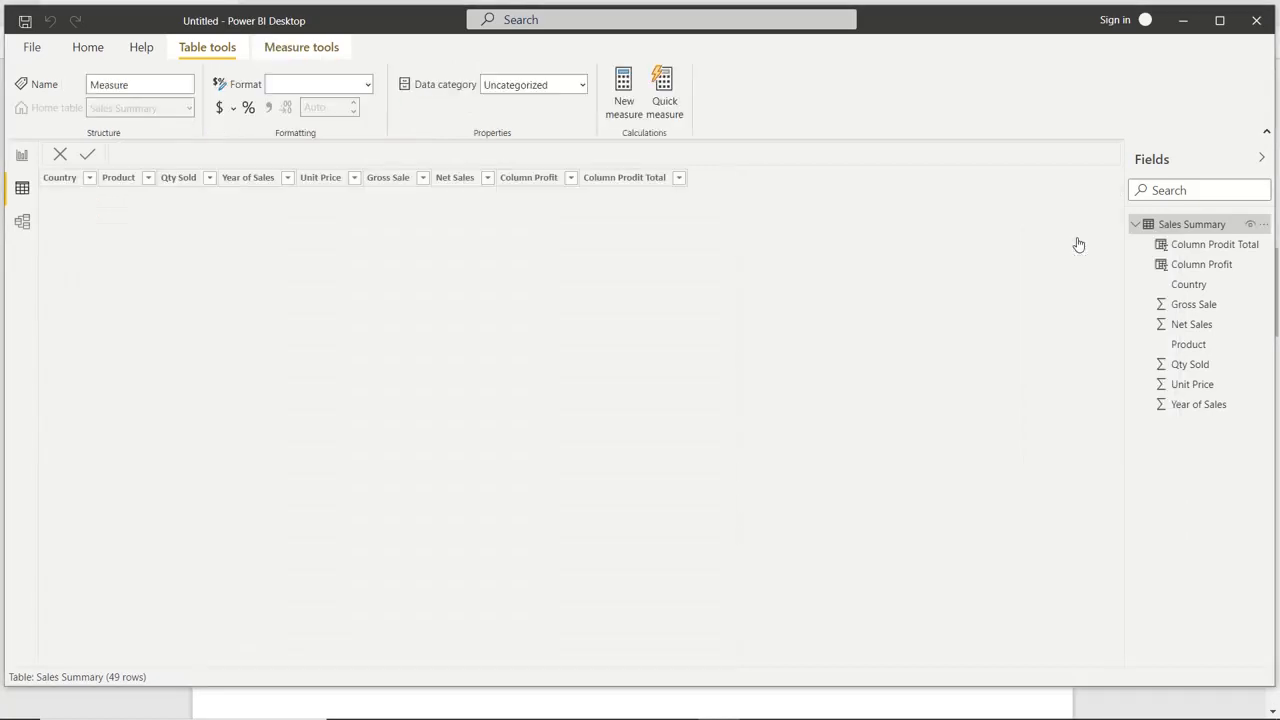
pyautogui.click(170, 153)
pyautogui.write('Total P')
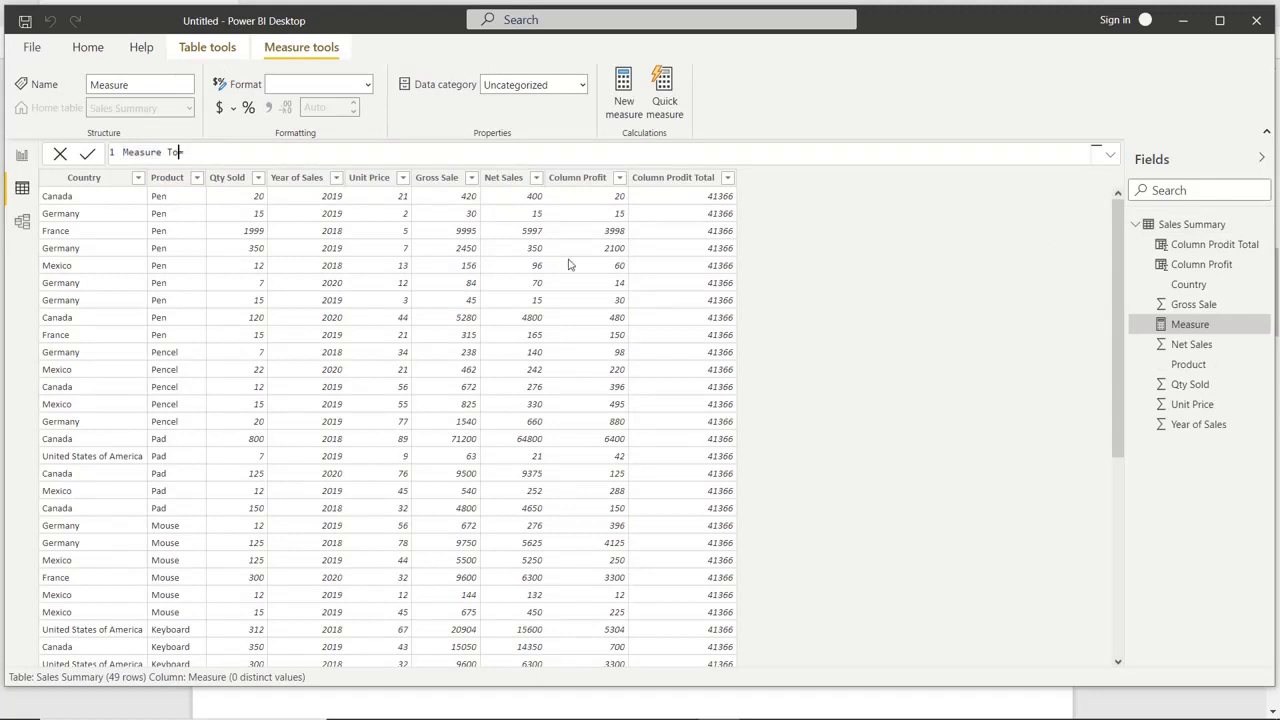
pyautogui.write('rofit=')
# Step: Try to reuse the Column Profit expression, Gross Sale minus Net Sales, as the formula of Measure Total Profit
pyautogui.click(673, 179)
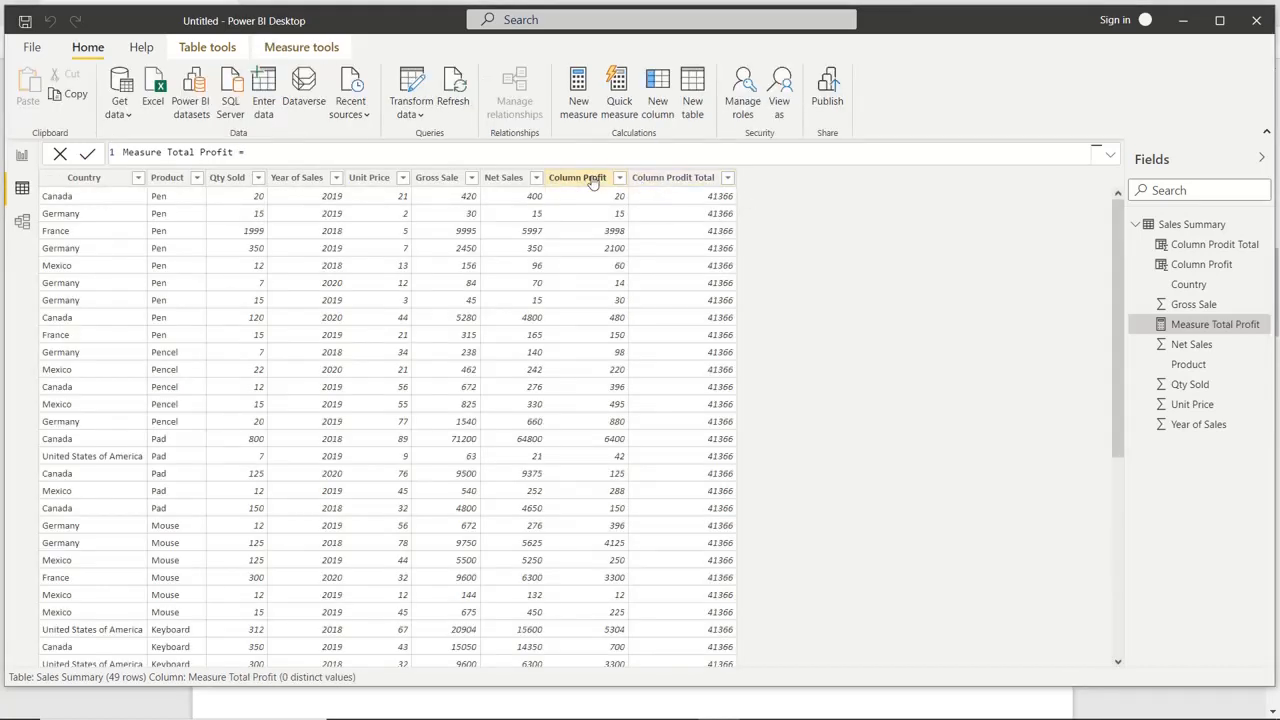
pyautogui.click(597, 185)
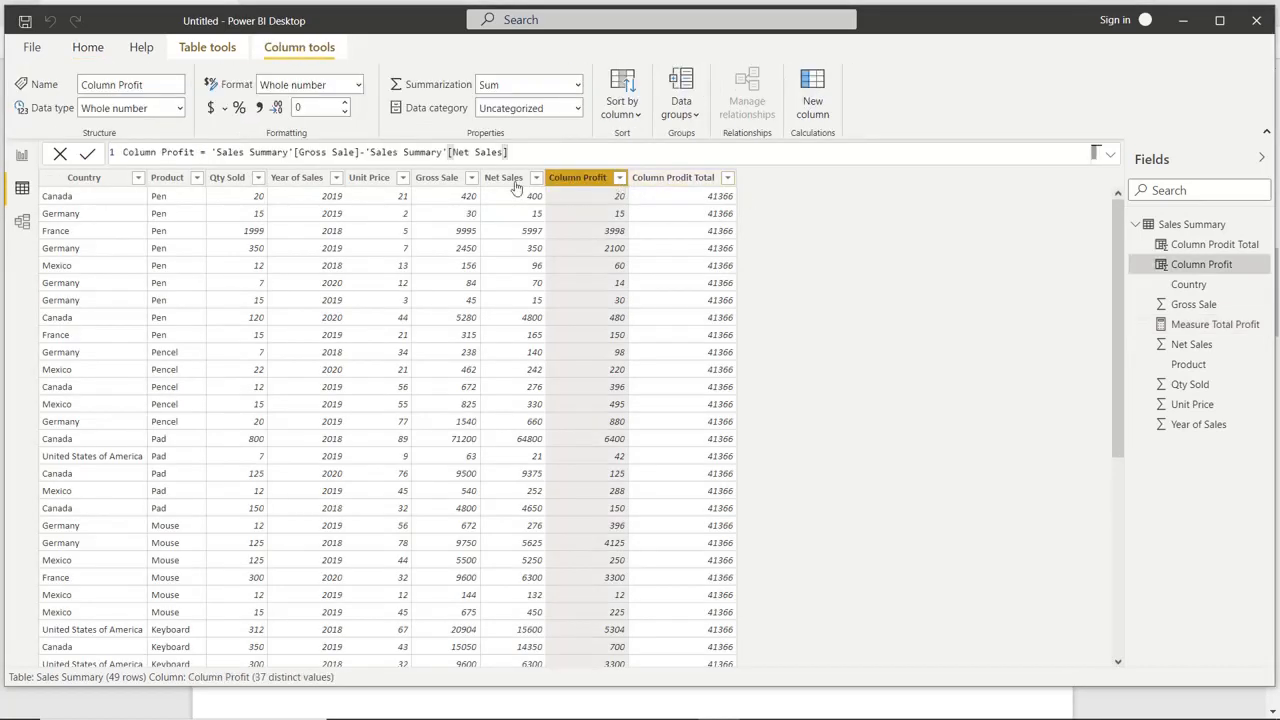
pyautogui.moveTo(212, 152); pyautogui.dragTo(517, 153)
pyautogui.hotkey('ctrl', 'c')
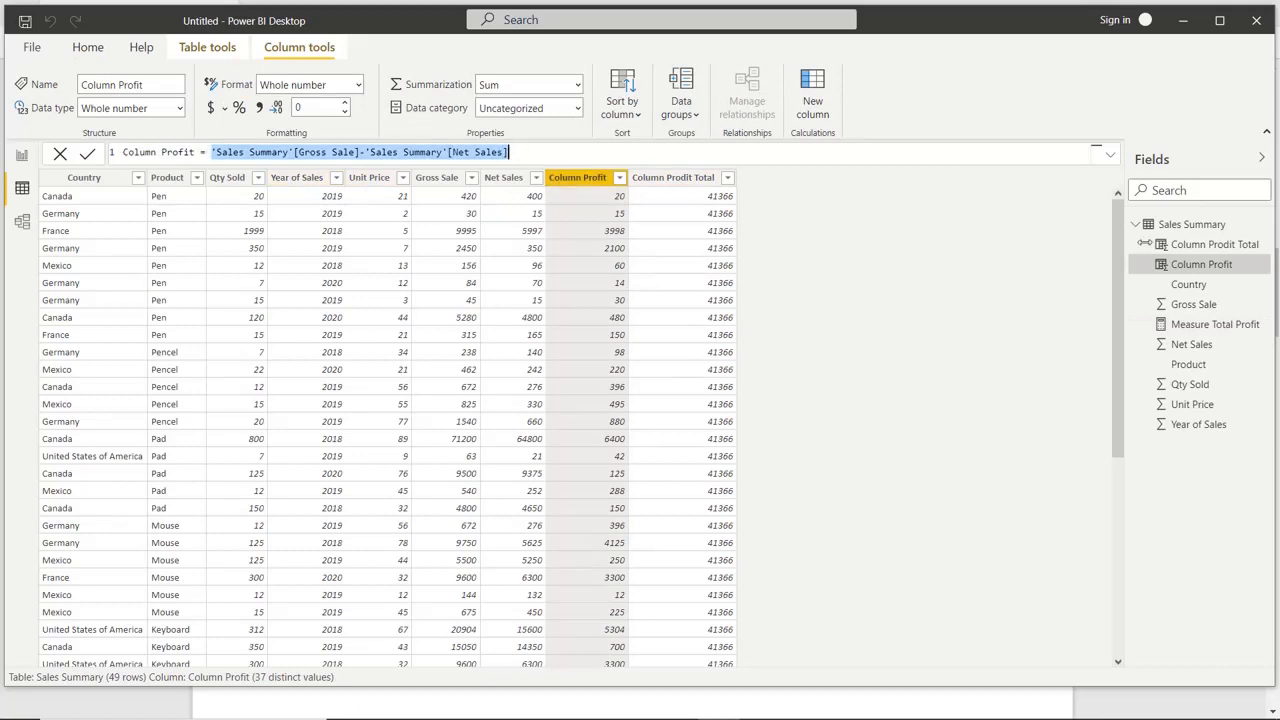
pyautogui.click(1200, 330)
pyautogui.click(274, 152)
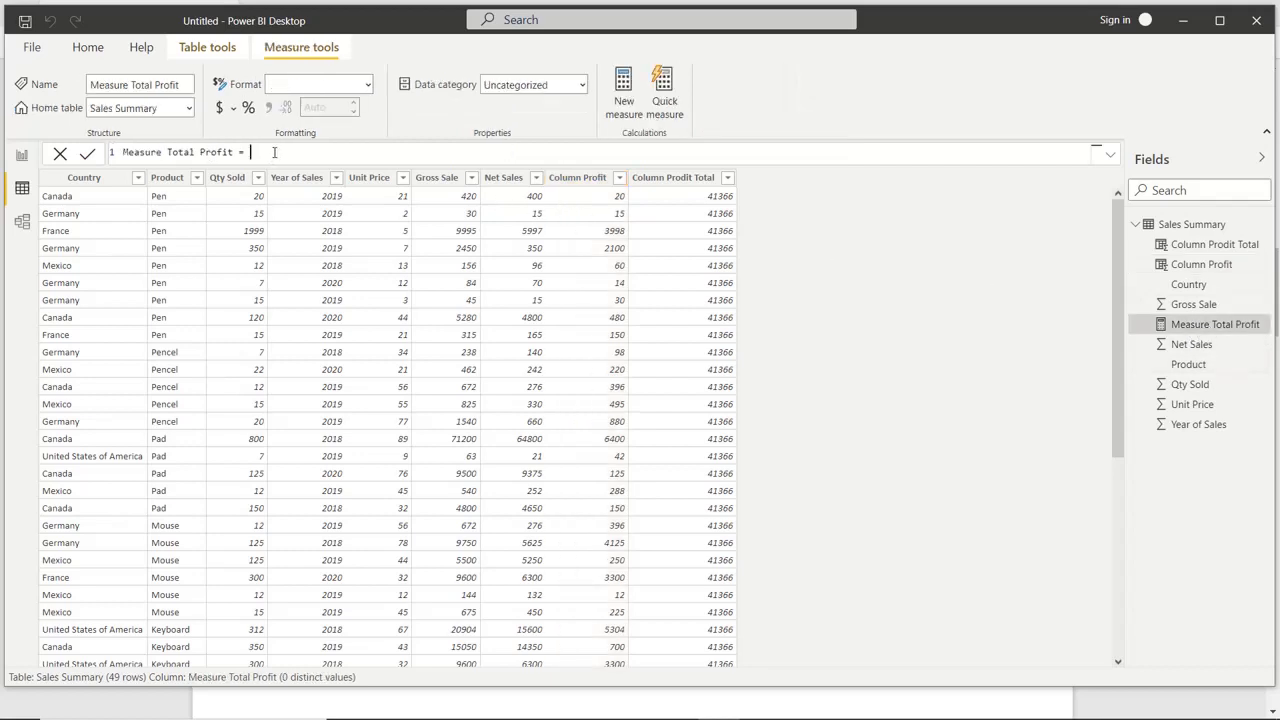
pyautogui.hotkey('ctrl', 'v')
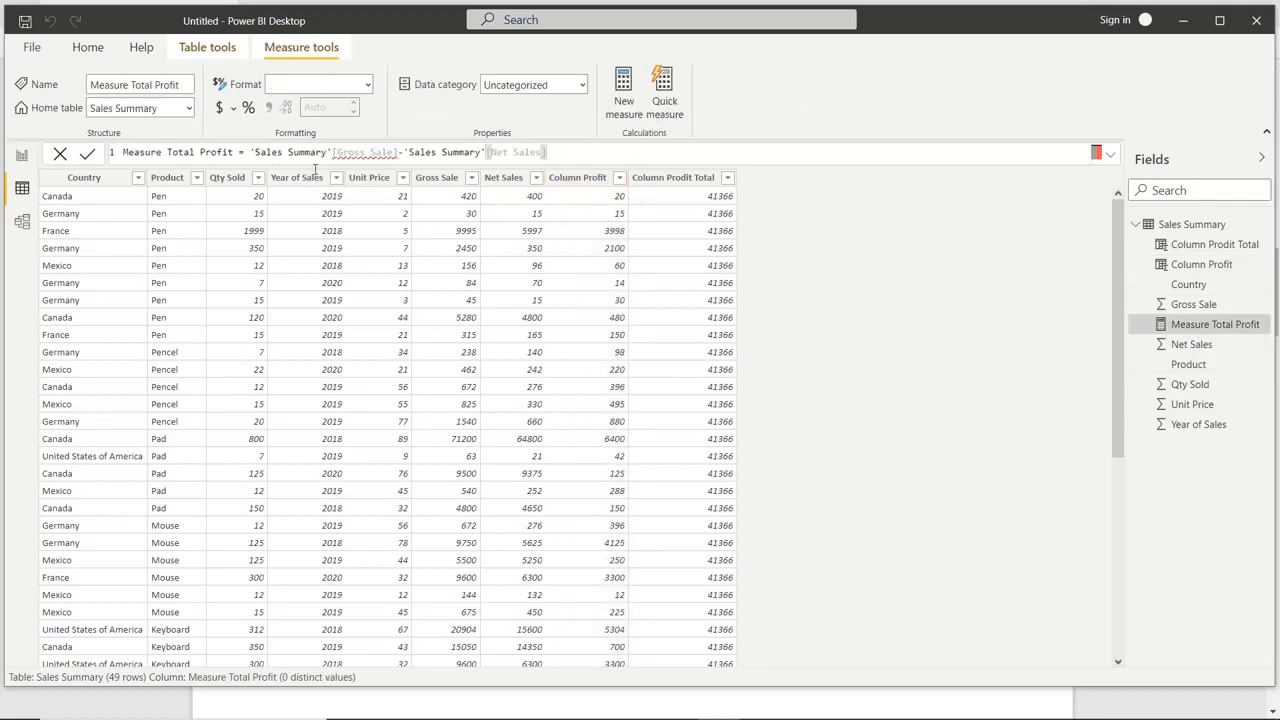
pyautogui.press('Return')
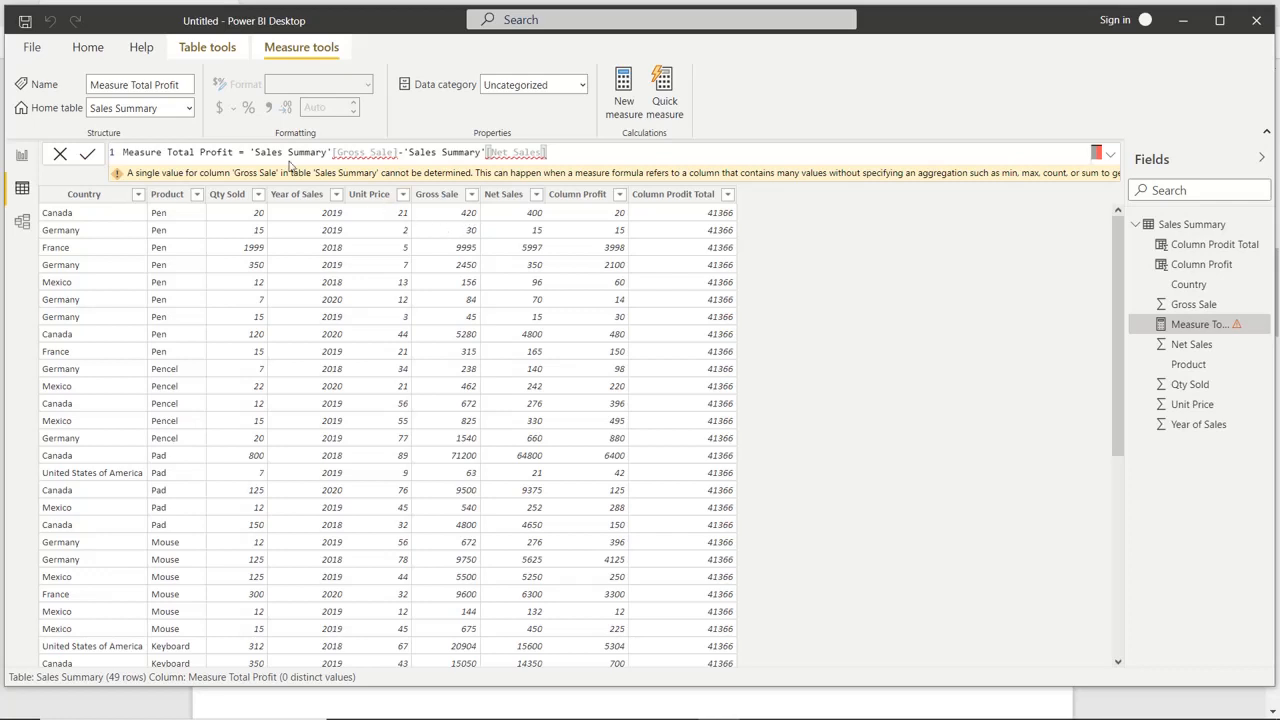
# Step: Set the Measure Total Profit formula to Sum('Sales Summary'[Column Profit]) and widen the Fields pane
pyautogui.moveTo(254, 152); pyautogui.dragTo(644, 150)
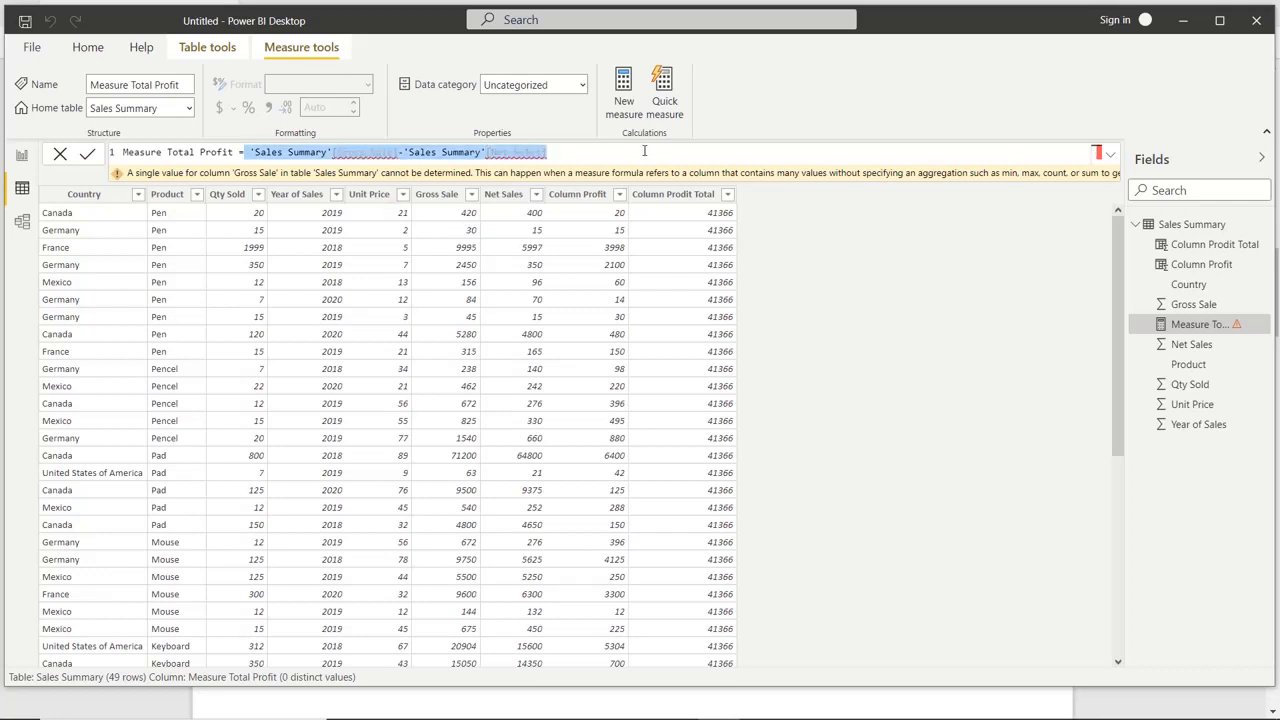
pyautogui.write('Sum(')
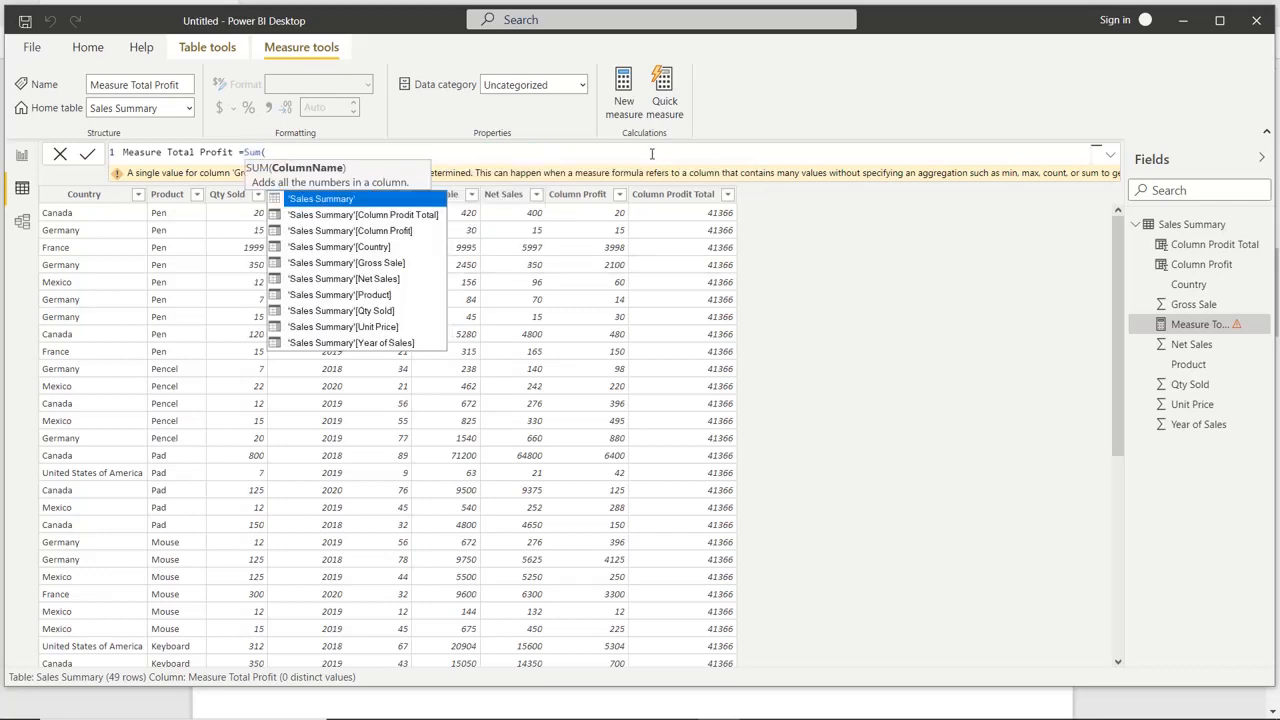
pyautogui.click(407, 231)
pyautogui.doubleClick(407, 231)
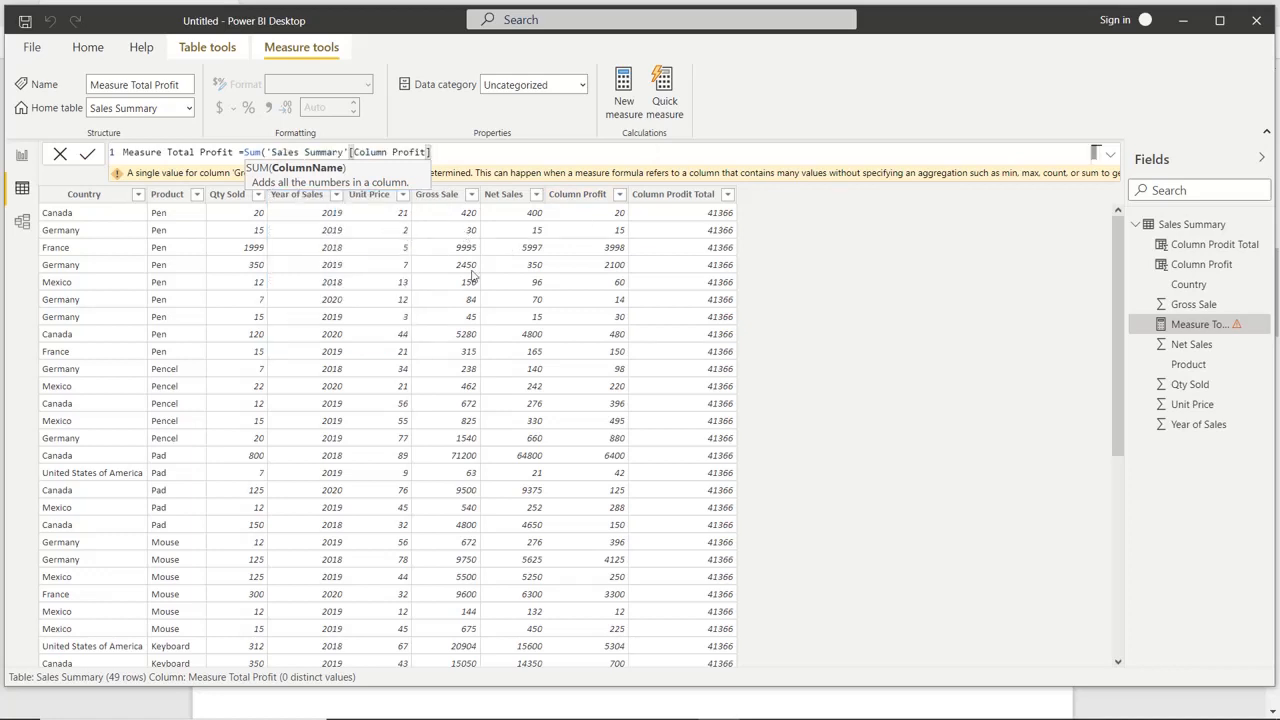
pyautogui.write(')')
pyautogui.press('Return')
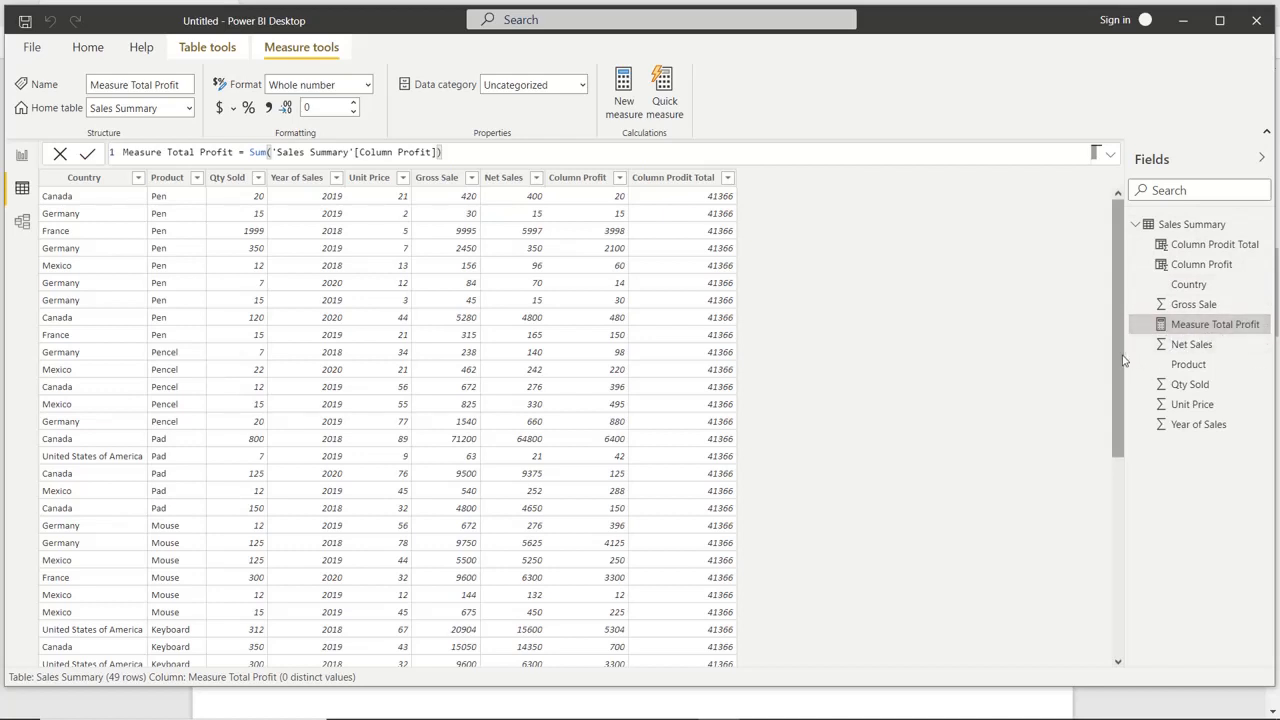
pyautogui.moveTo(1125, 504); pyautogui.dragTo(1025, 510)
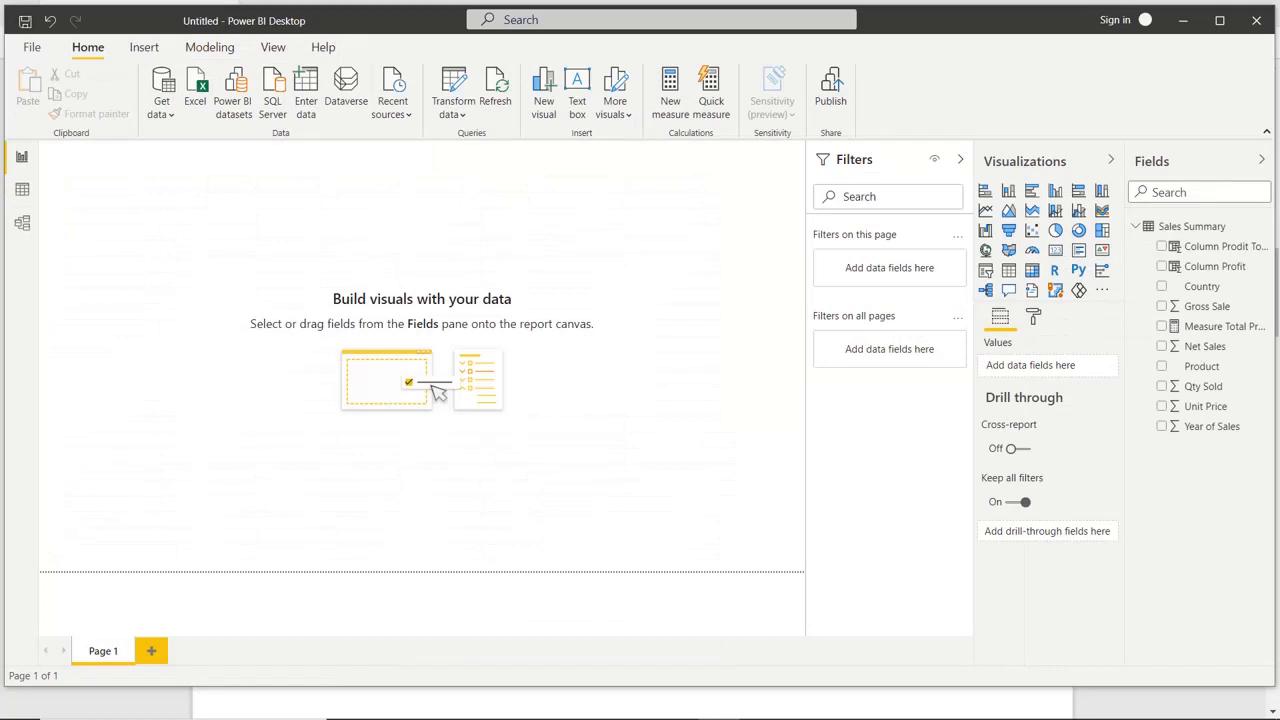
# Step: Add a table visual enlarged across most of the report page, with the fields Product, Column Prodit Total and Measure Total Profit
pyautogui.click(1012, 272)
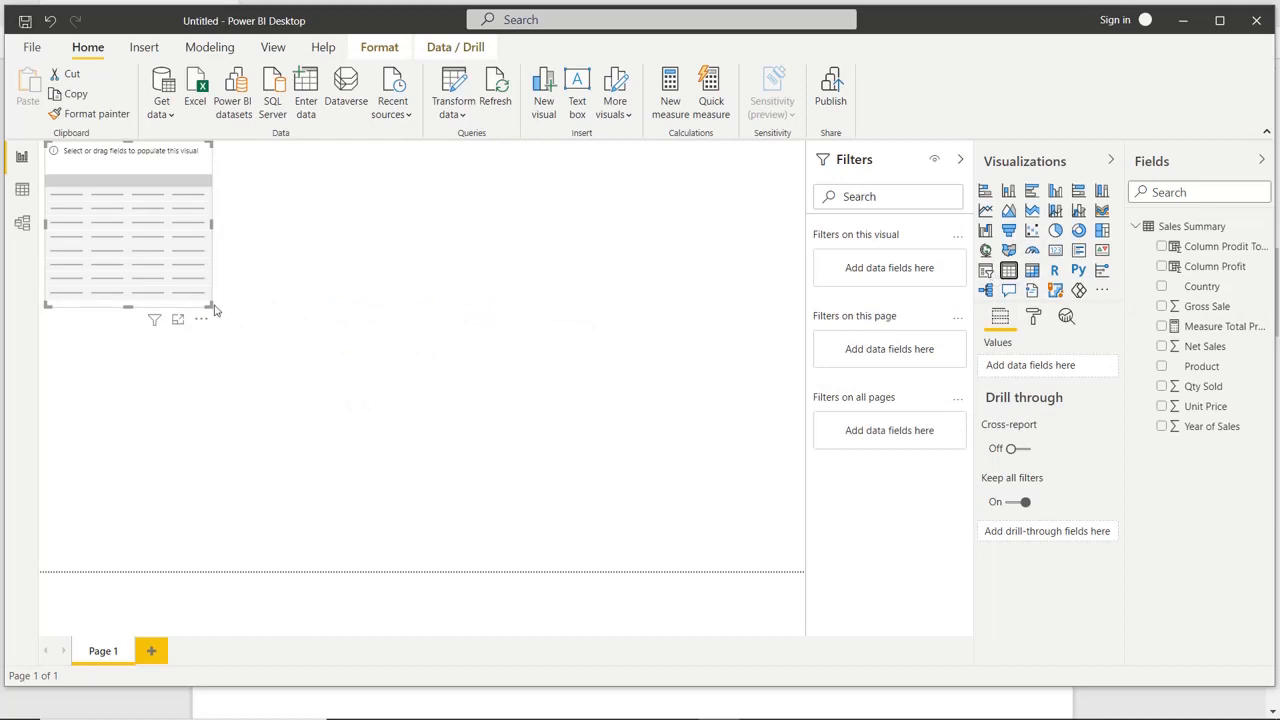
pyautogui.moveTo(204, 304); pyautogui.dragTo(733, 572)
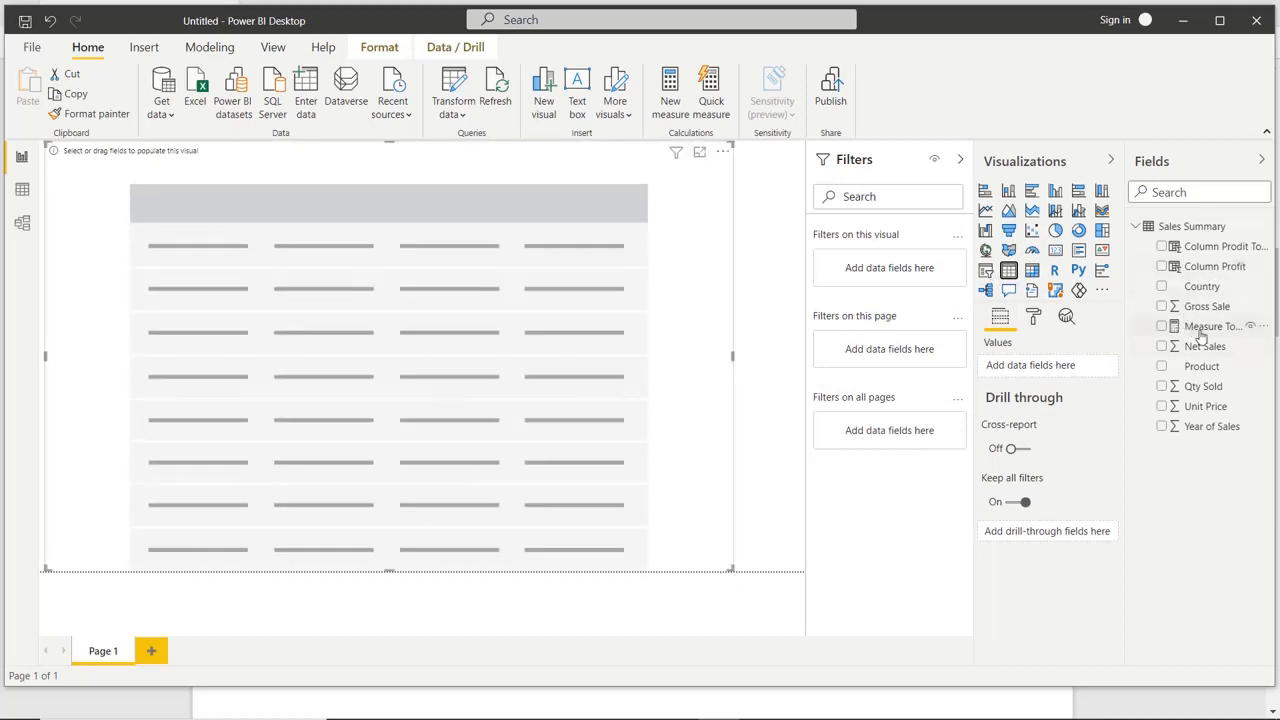
pyautogui.moveTo(1200, 366); pyautogui.dragTo(1050, 368)
pyautogui.moveTo(1200, 247); pyautogui.dragTo(1036, 387)
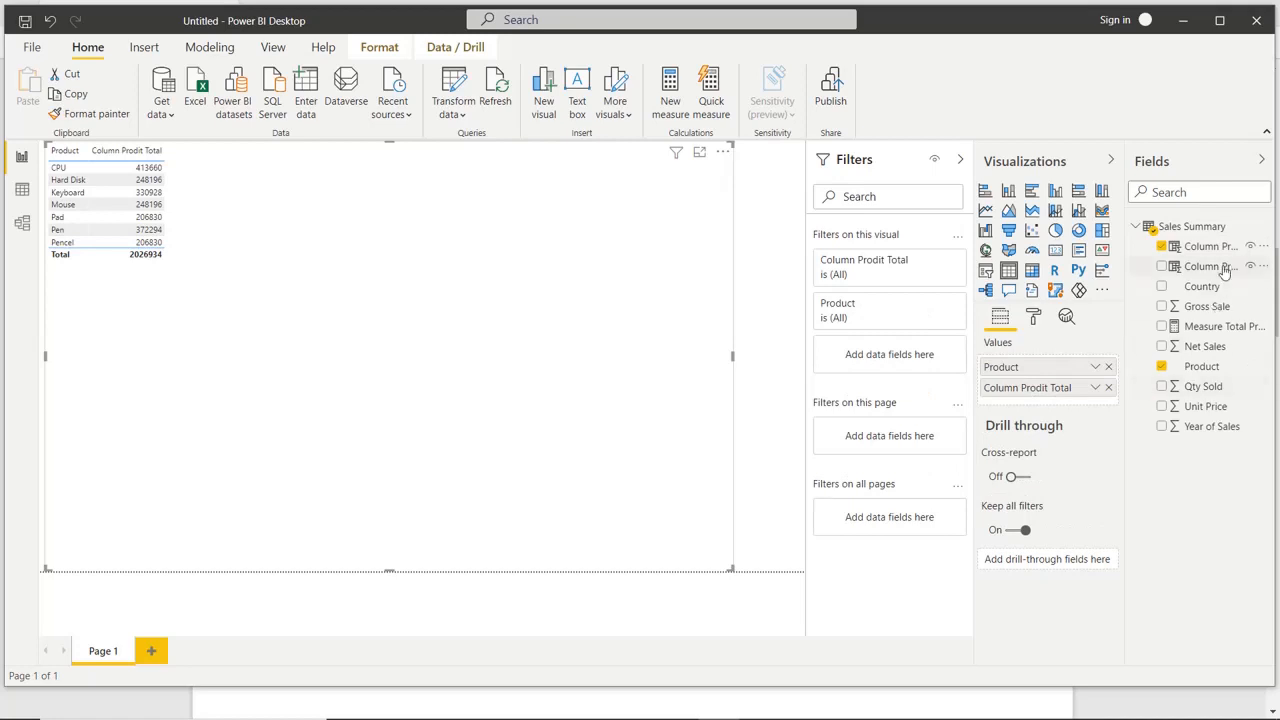
pyautogui.moveTo(1207, 330); pyautogui.dragTo(1069, 418)
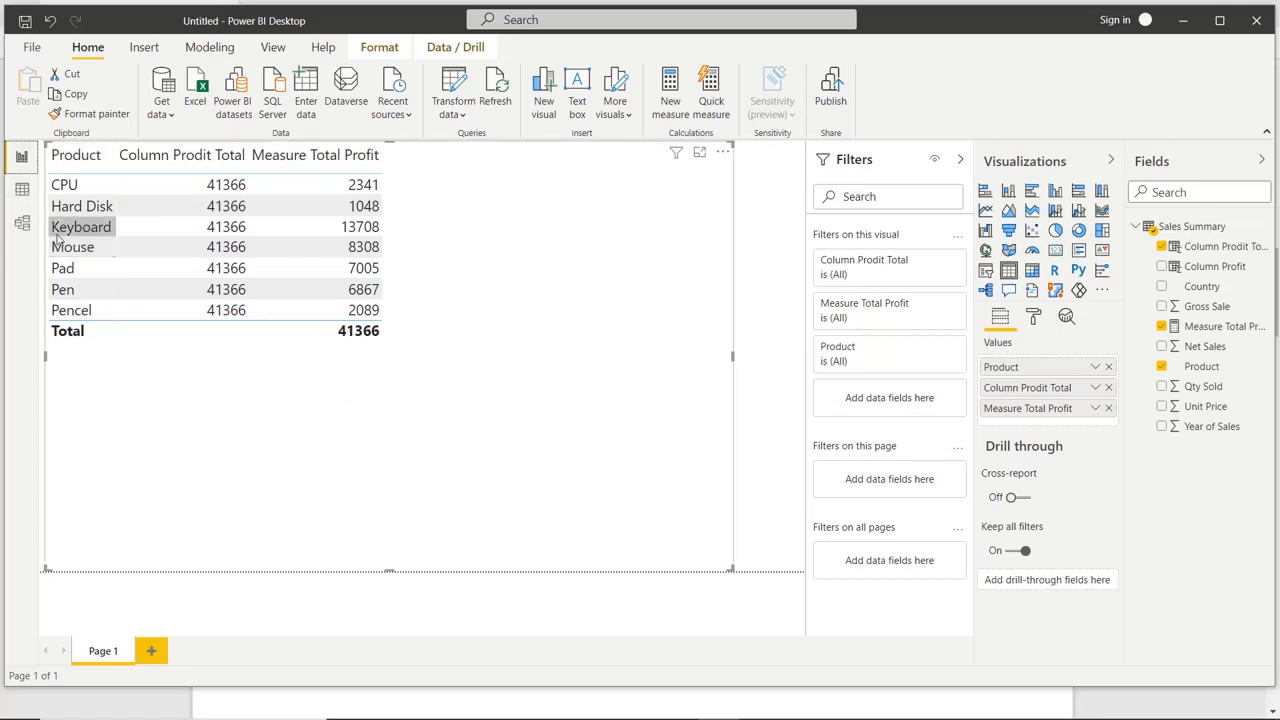
# Step: Create a new measure in the Sales Summary table named Measure Averege Profit
pyautogui.click(22, 189)
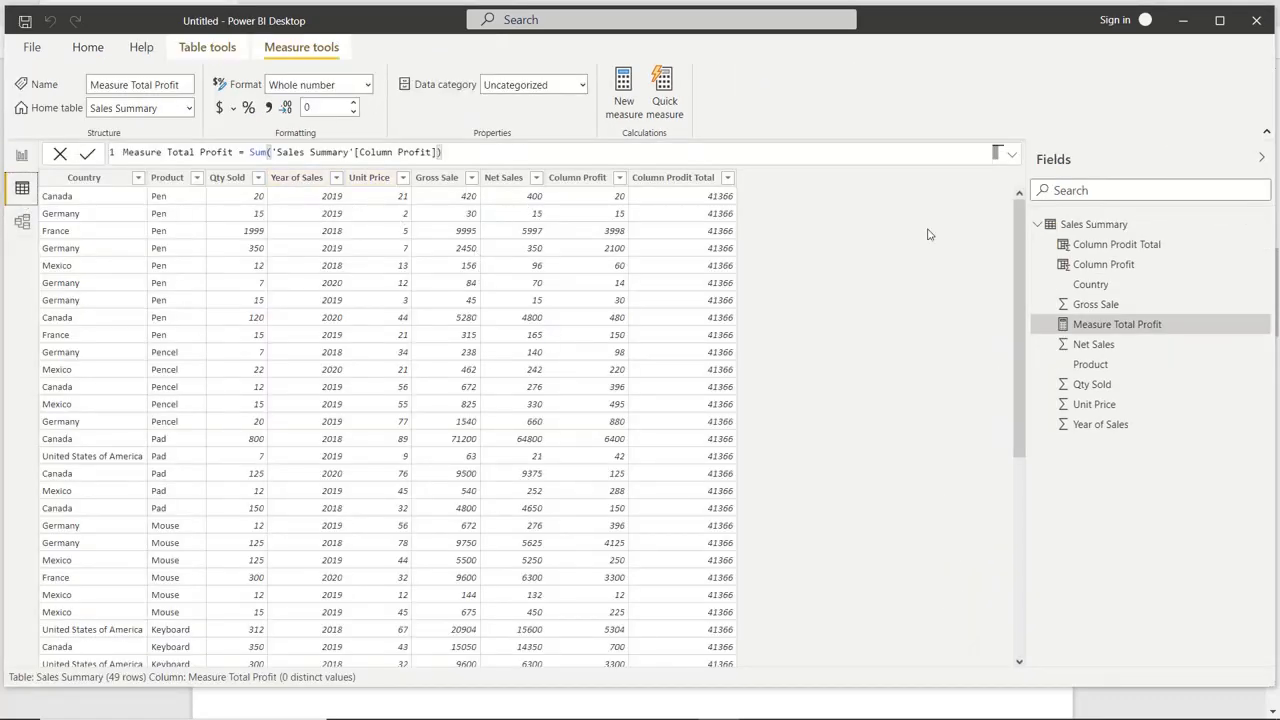
pyautogui.rightClick(1093, 225)
pyautogui.click(1125, 233)
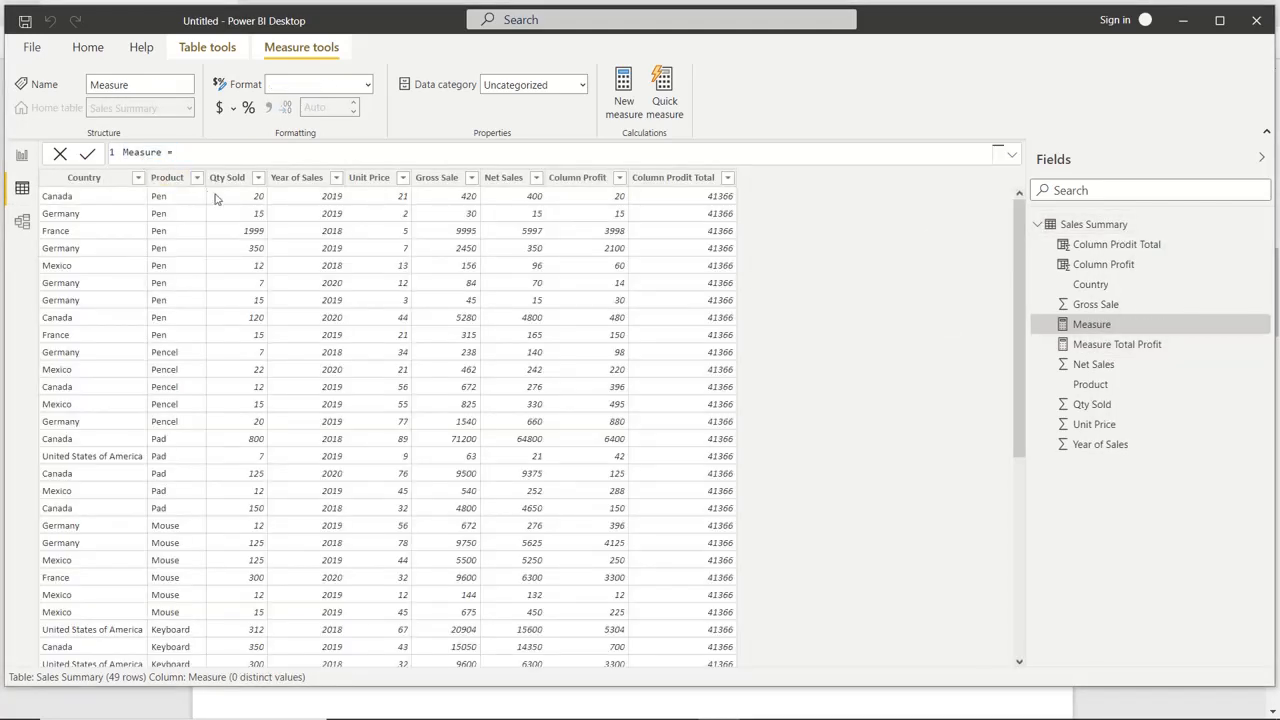
pyautogui.write('Averege Profit')
# Step: Set the Measure Averege Profit formula to AVERAGE('Sales Summary'[Column Profit])
pyautogui.click(308, 153)
pyautogui.write('Av')
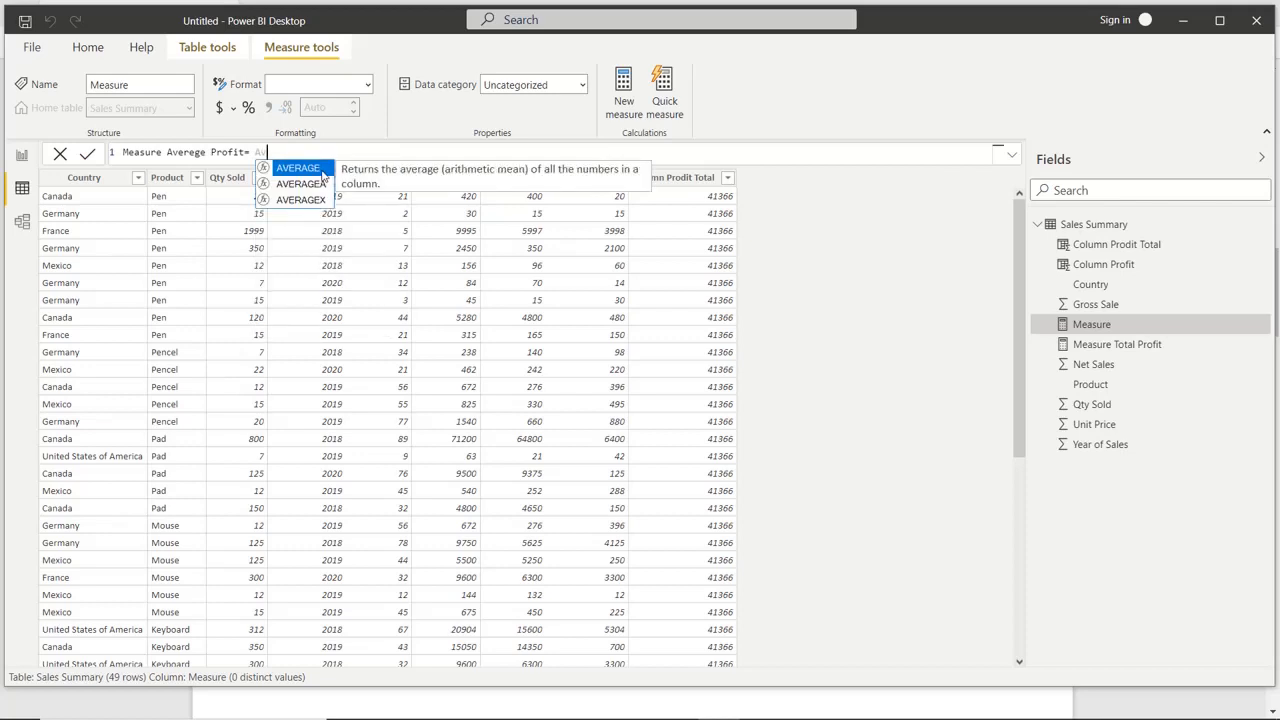
pyautogui.click(322, 171)
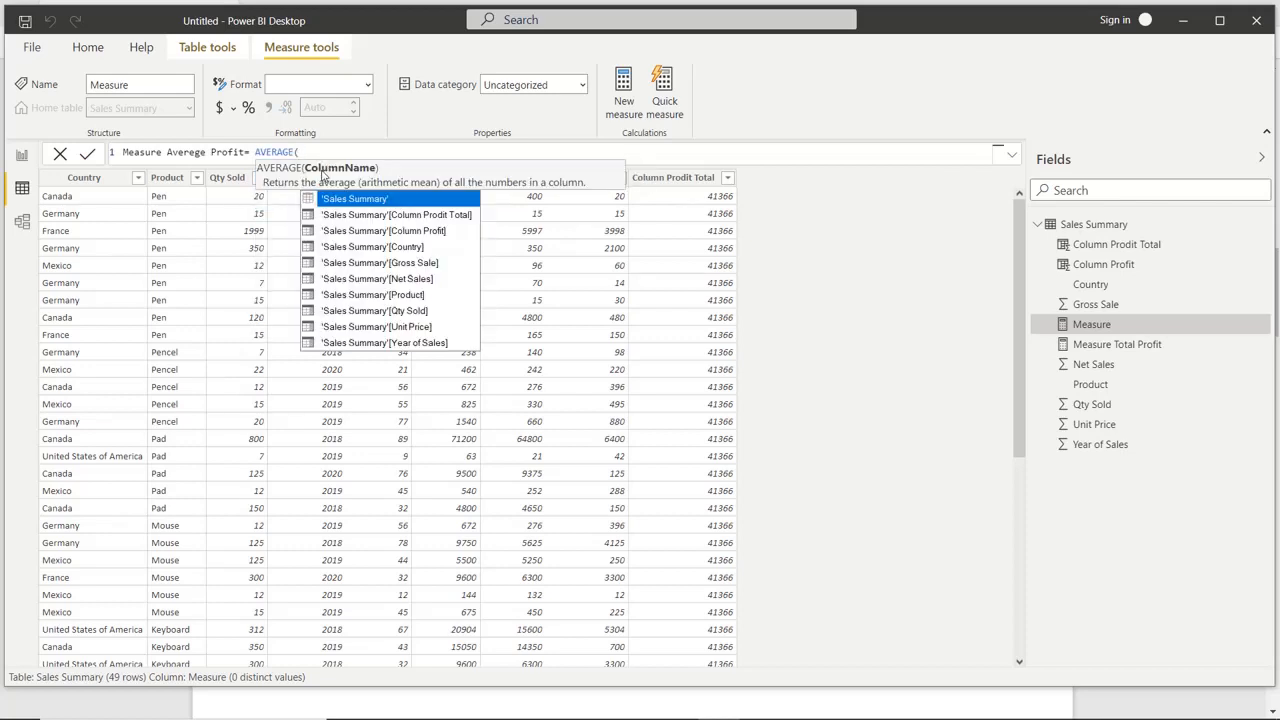
pyautogui.click(375, 231)
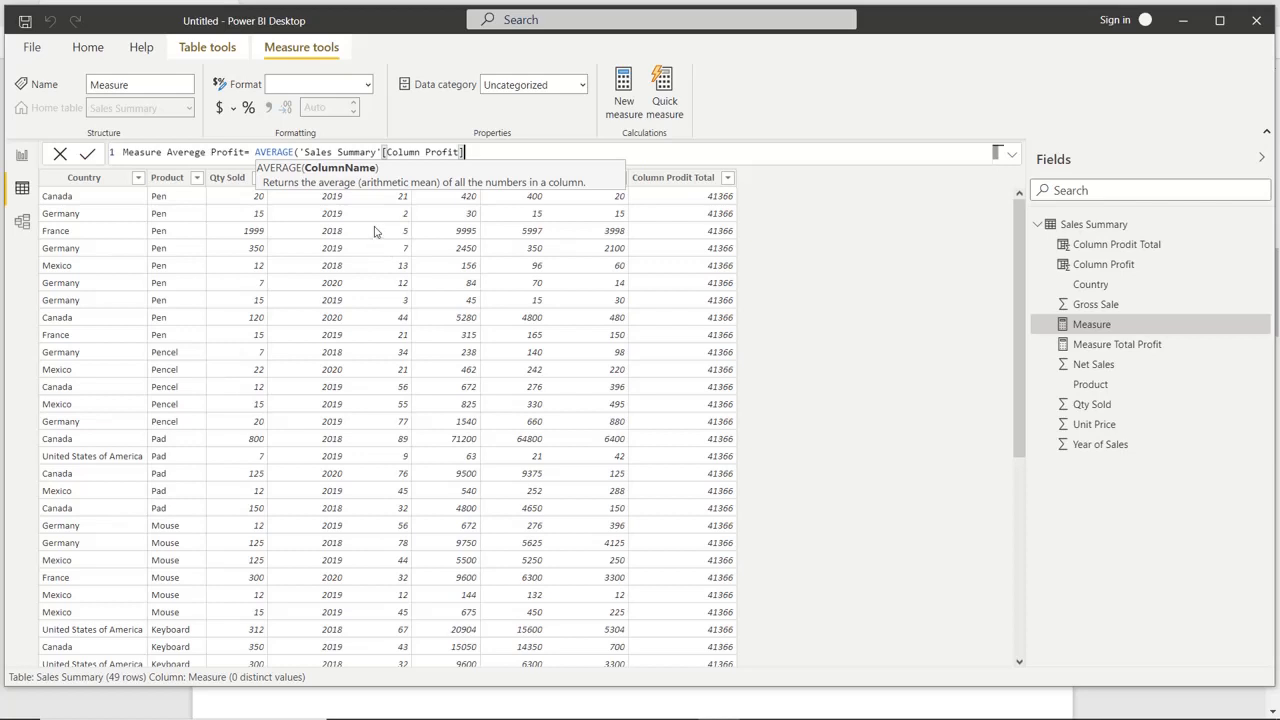
pyautogui.write(')')
pyautogui.press('Return')
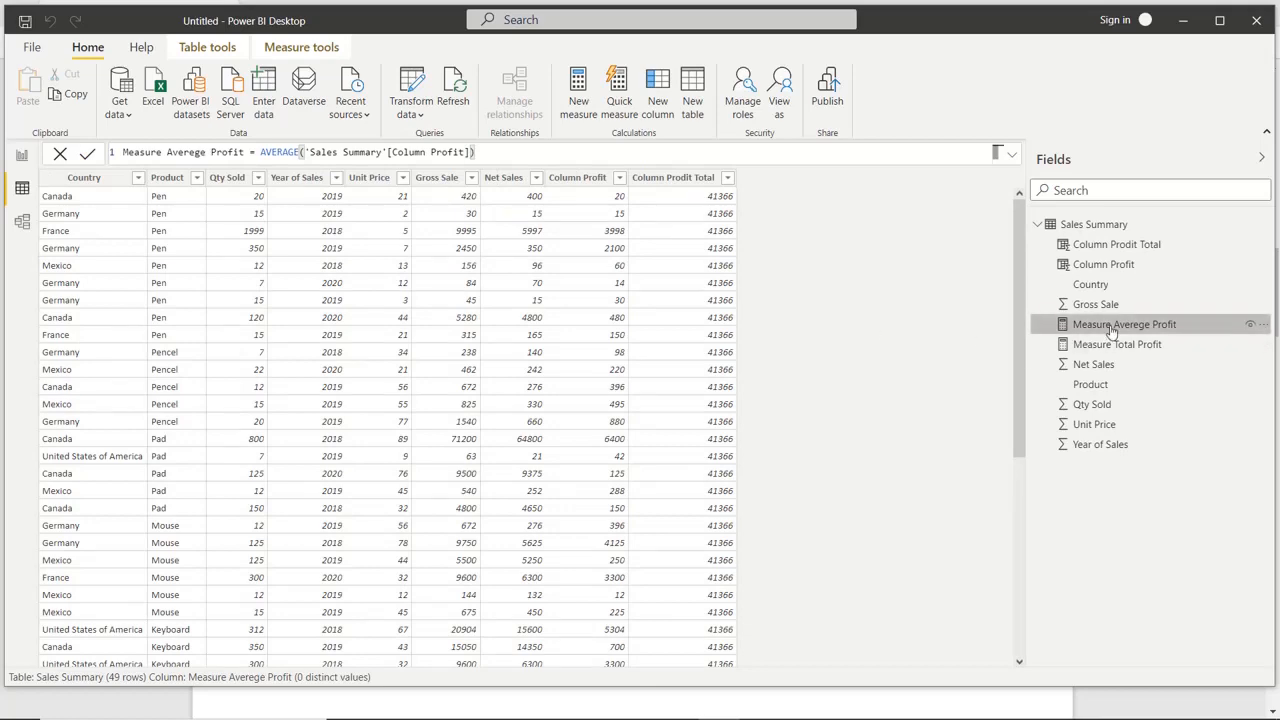
# Step: Replace the report's table visual with a stacked column chart enlarged over the right-hand part of the page, leaving space beside it
pyautogui.click(21, 157)
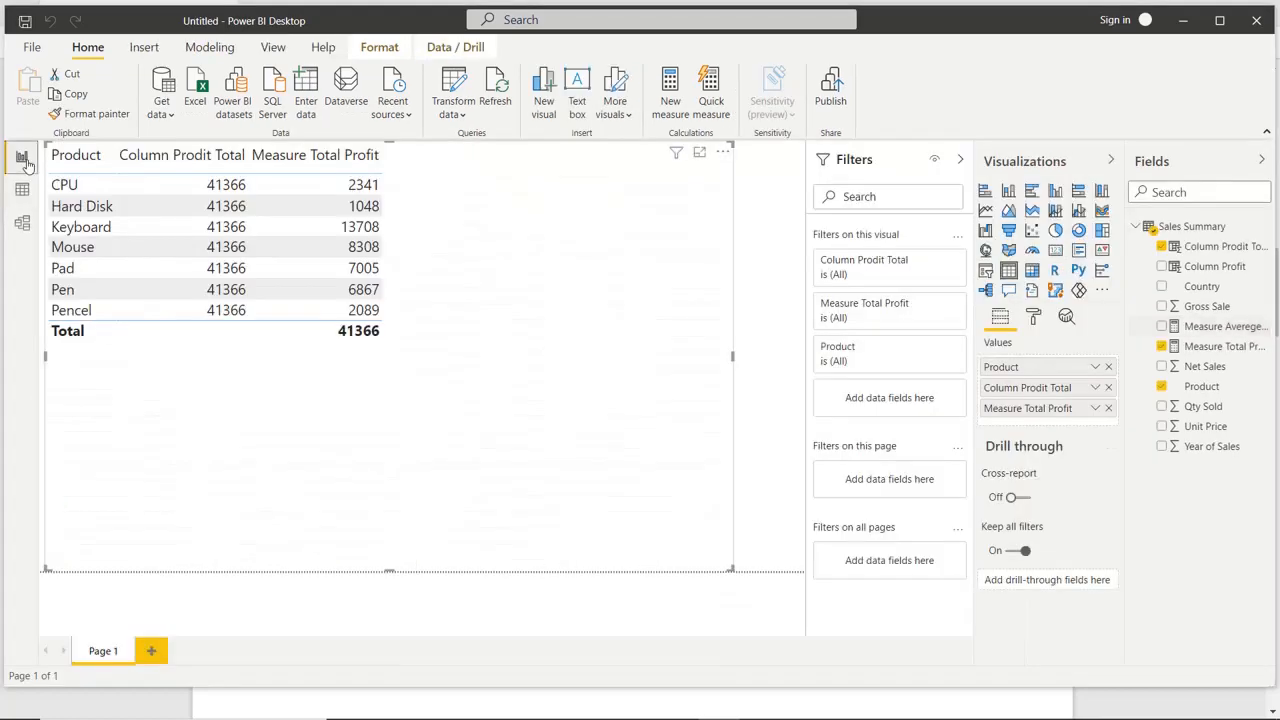
pyautogui.click(1008, 190)
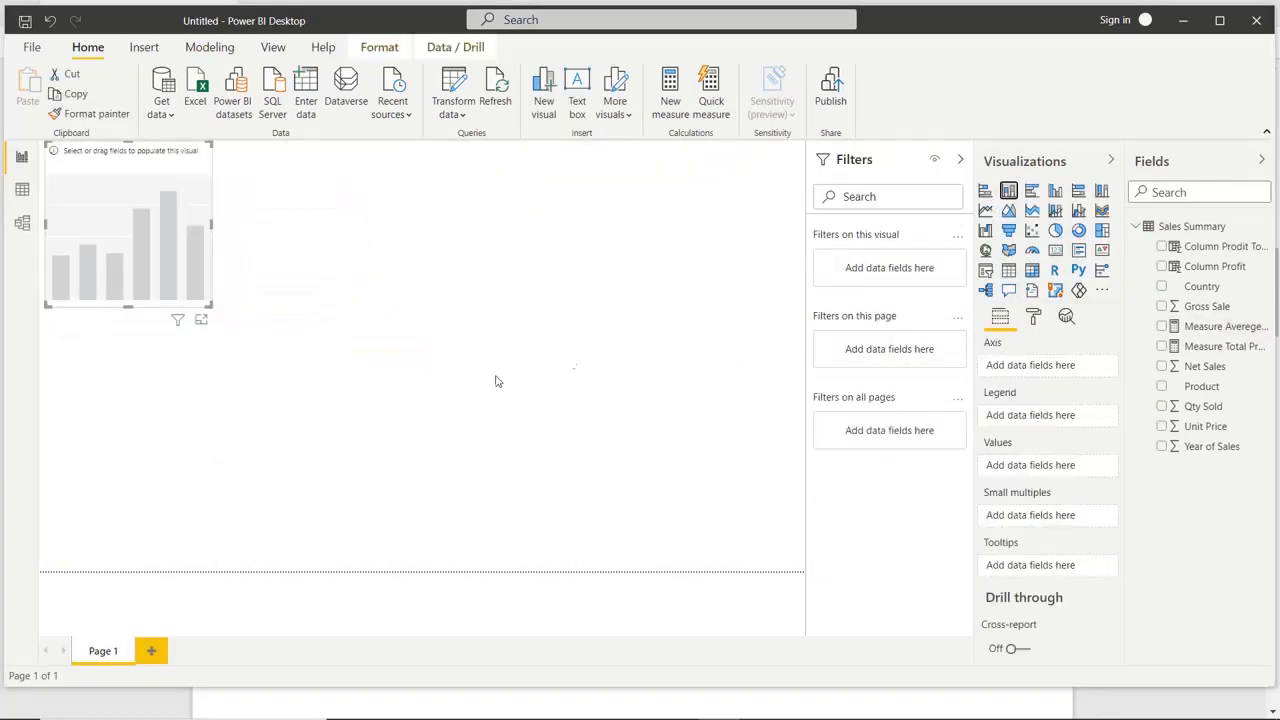
pyautogui.moveTo(166, 273); pyautogui.dragTo(565, 308)
pyautogui.moveTo(443, 336); pyautogui.dragTo(335, 550)
pyautogui.moveTo(607, 550); pyautogui.dragTo(789, 574)
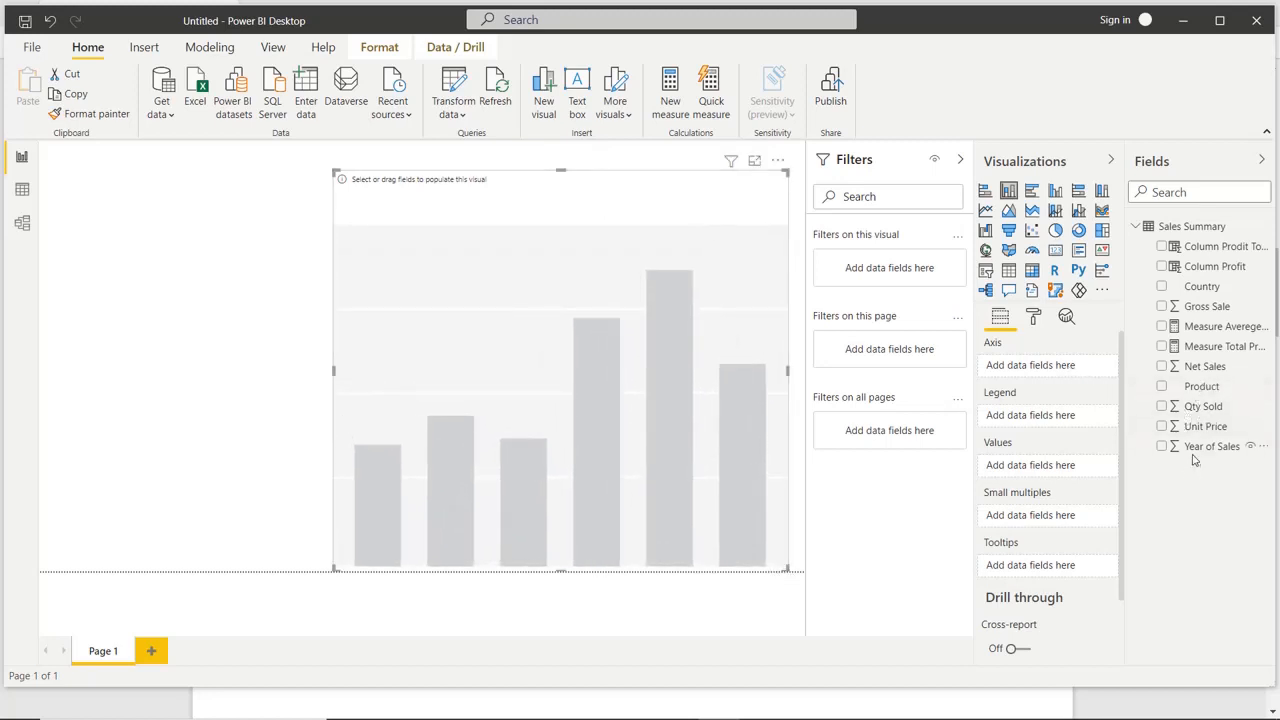
# Step: Assign Year of Sales to the column chart's axis, Product to its legend and Qty Sold to its values
pyautogui.moveTo(1197, 455); pyautogui.dragTo(1040, 370)
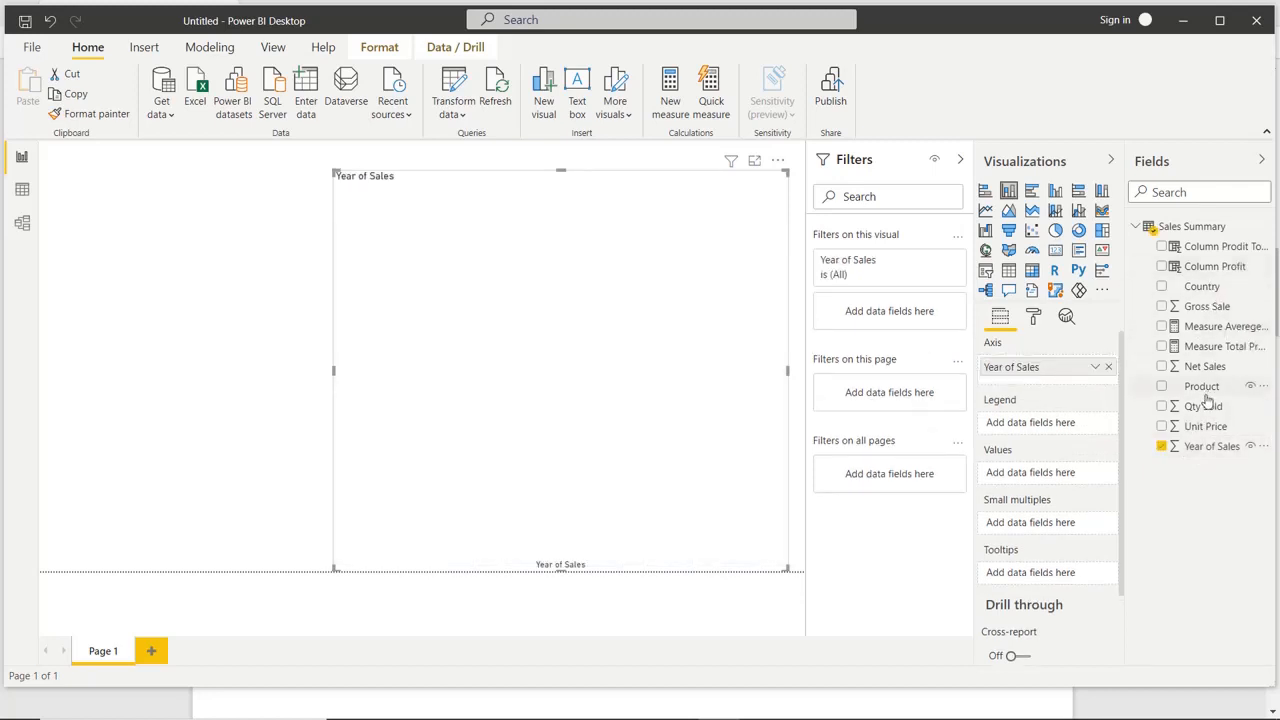
pyautogui.moveTo(1203, 392); pyautogui.dragTo(1045, 424)
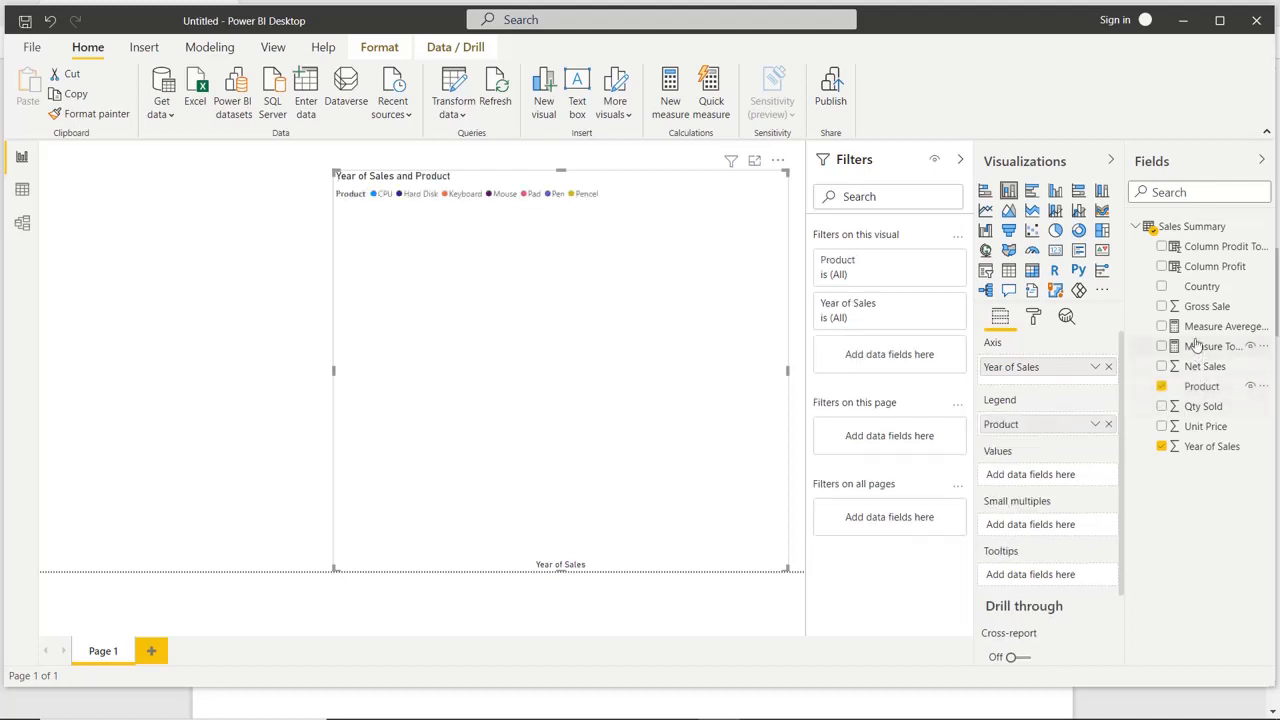
pyautogui.moveTo(1200, 406); pyautogui.dragTo(1027, 479)
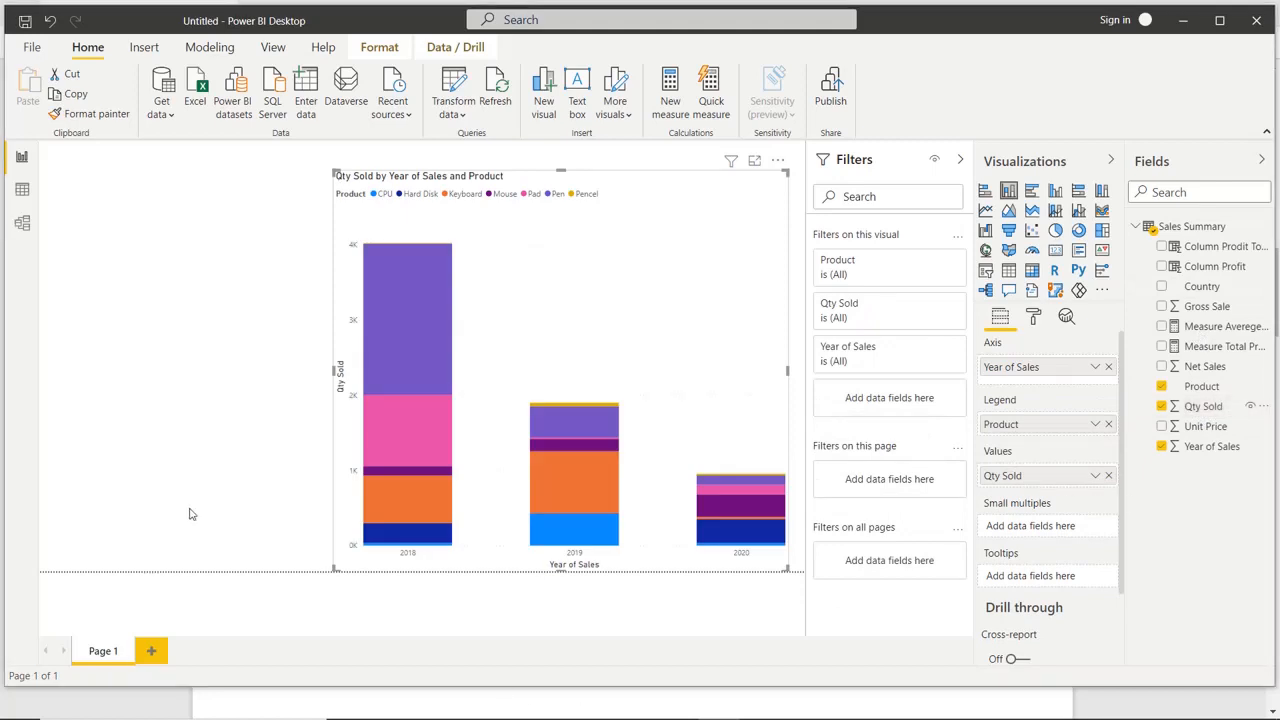
# Step: Add a small card visual beside the chart showing Measure Total Profit, with its display units set to None
pyautogui.click(245, 580)
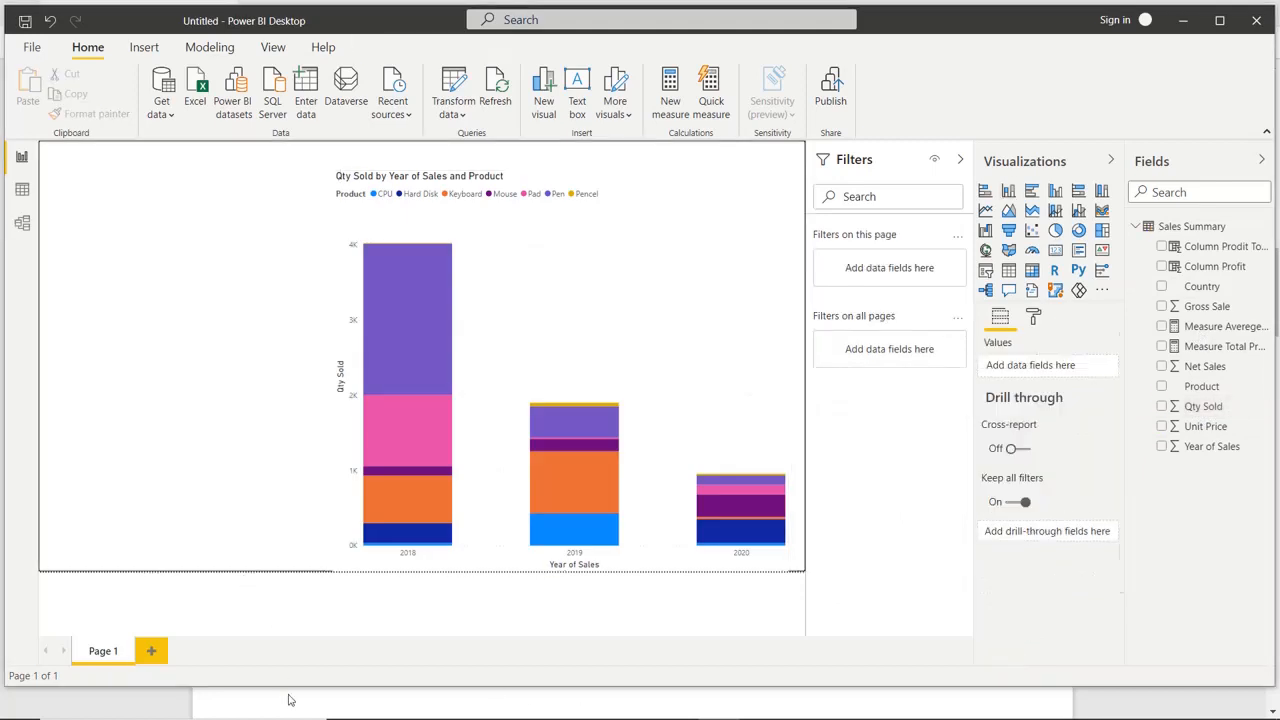
pyautogui.click(1058, 253)
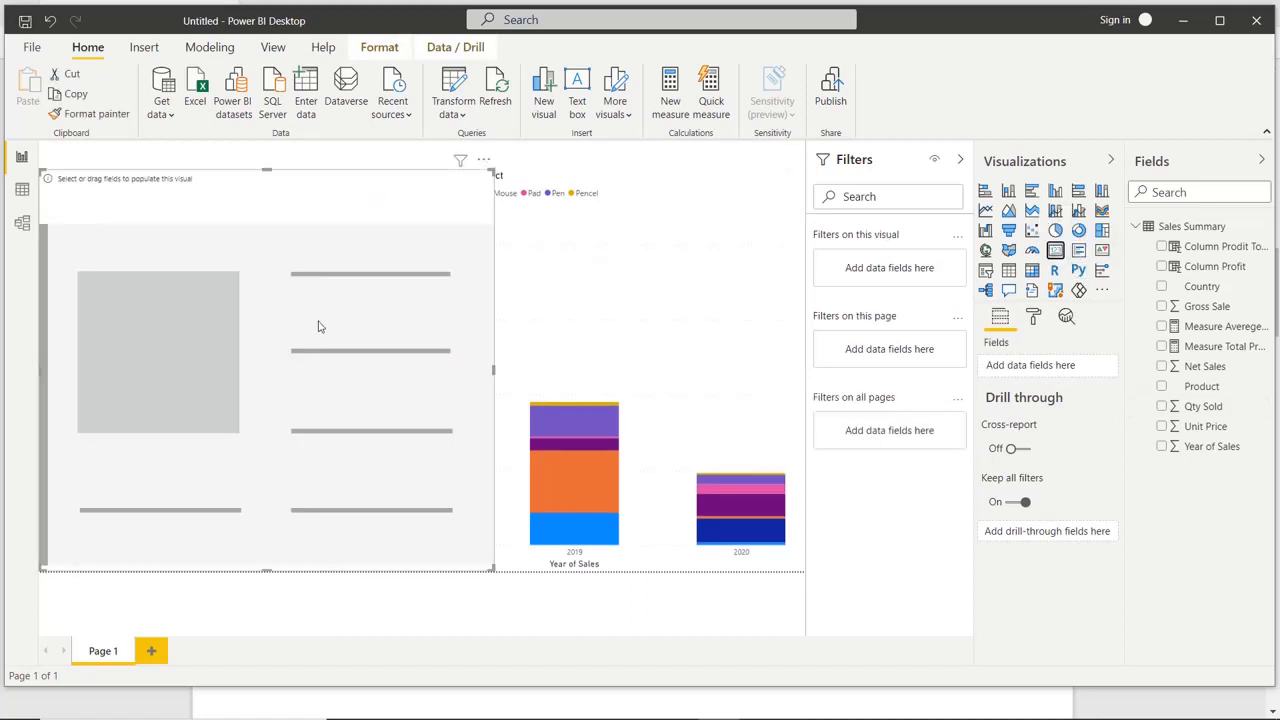
pyautogui.moveTo(493, 569); pyautogui.dragTo(283, 308)
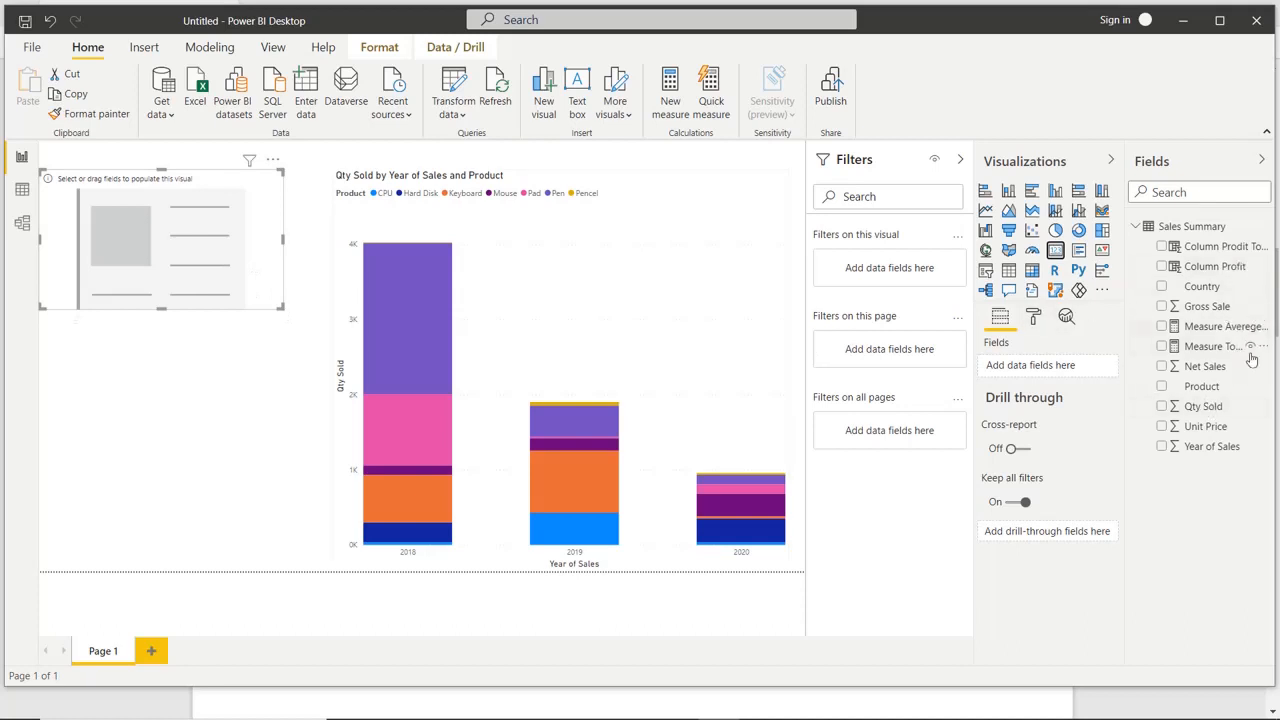
pyautogui.moveTo(1195, 346); pyautogui.dragTo(1063, 378)
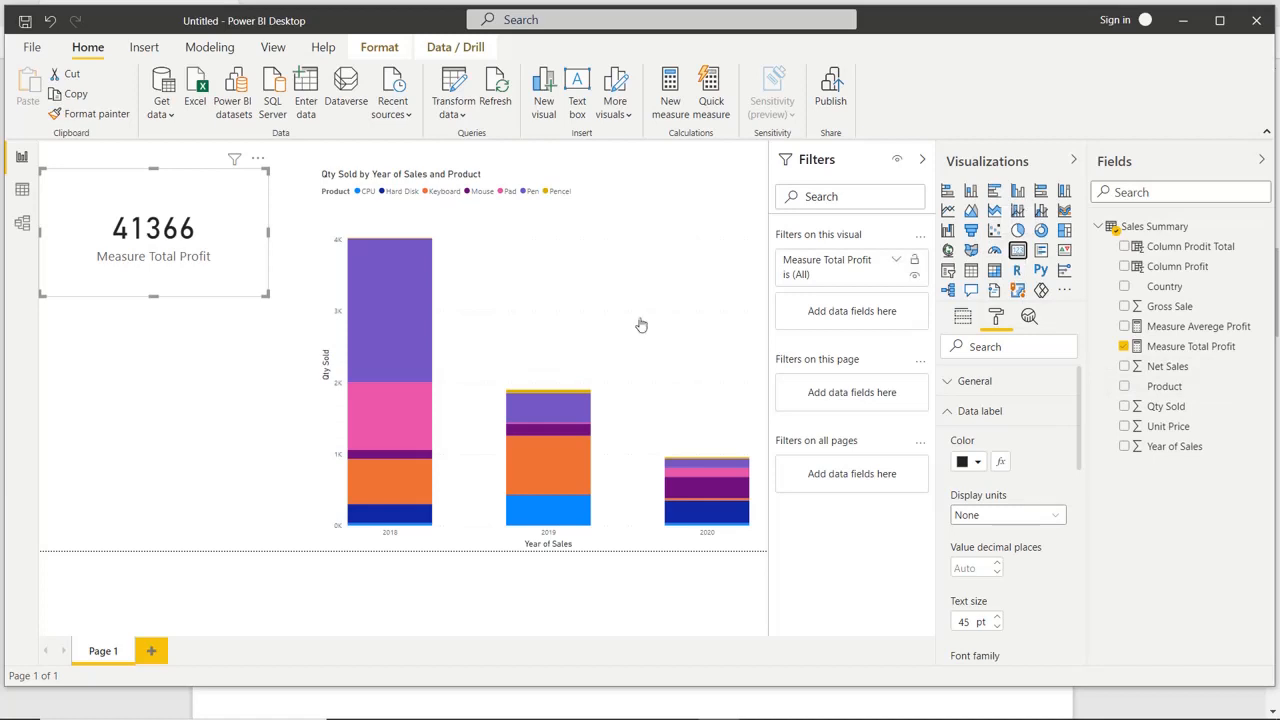
# Step: Add a second card below the total profit card showing Measure Averege Profit, with its display units set to None
pyautogui.click(201, 488)
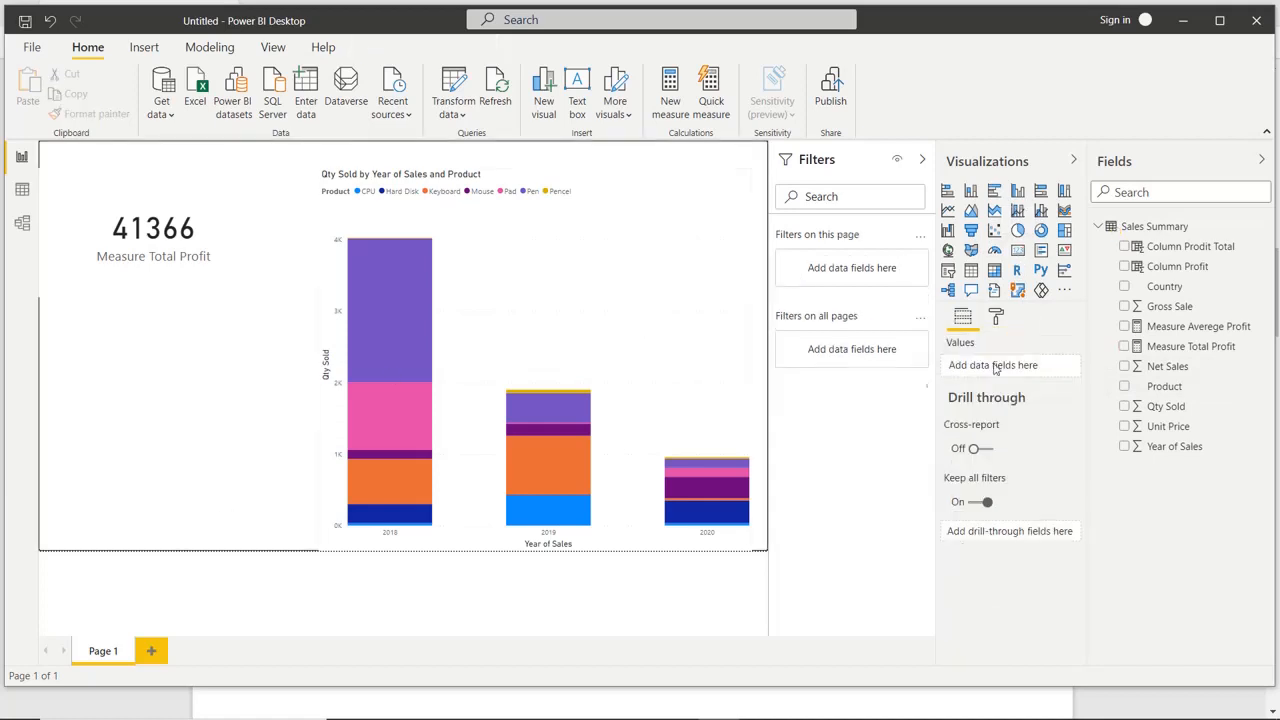
pyautogui.click(1017, 250)
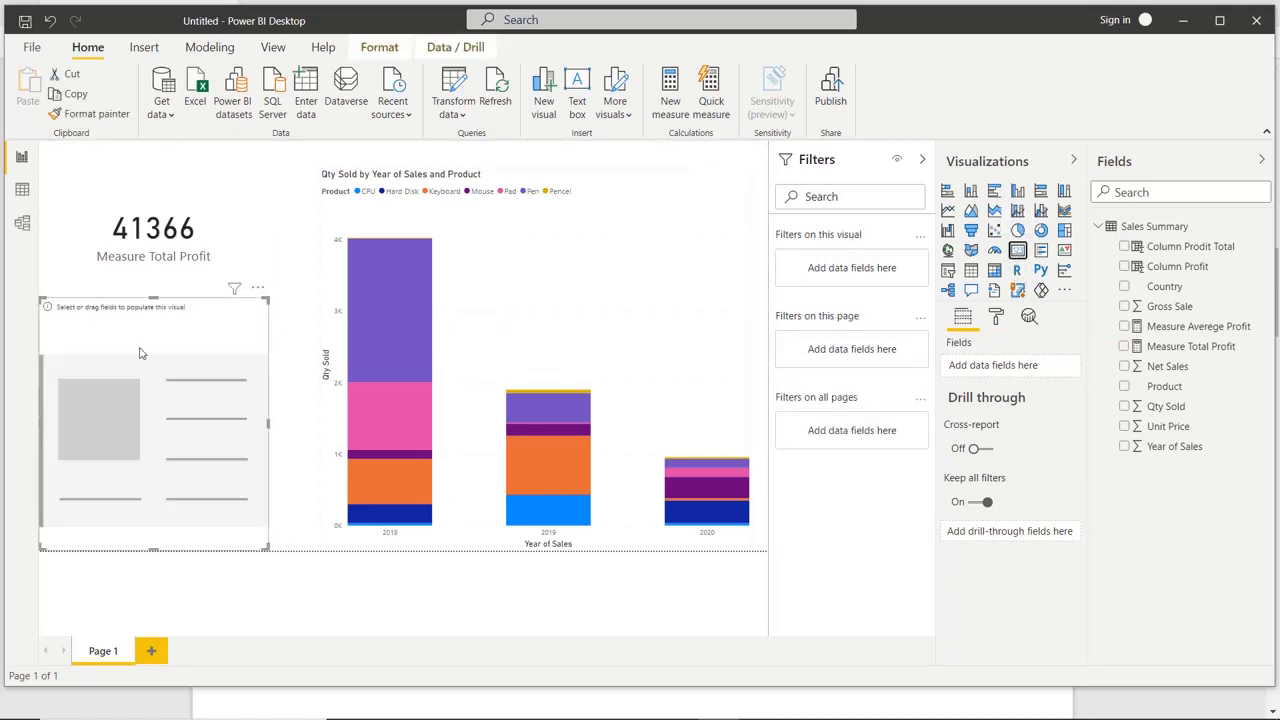
pyautogui.moveTo(153, 297); pyautogui.dragTo(151, 379)
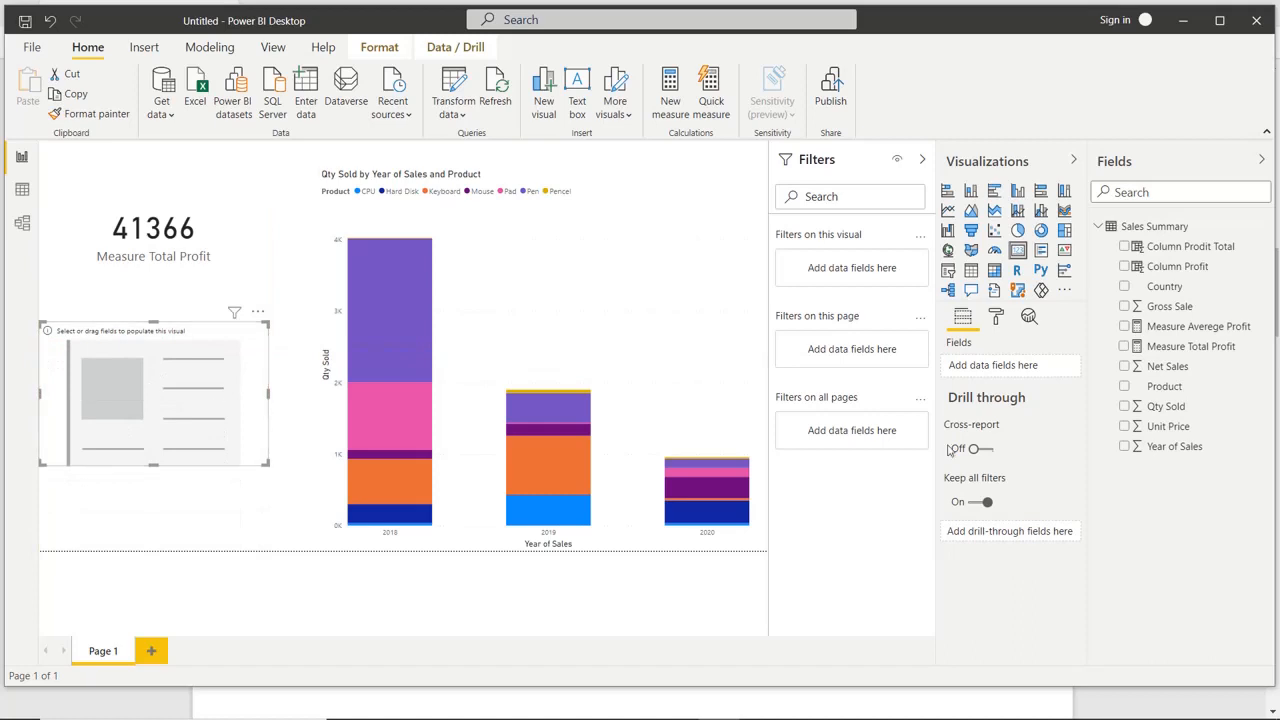
pyautogui.moveTo(1181, 333); pyautogui.dragTo(136, 396)
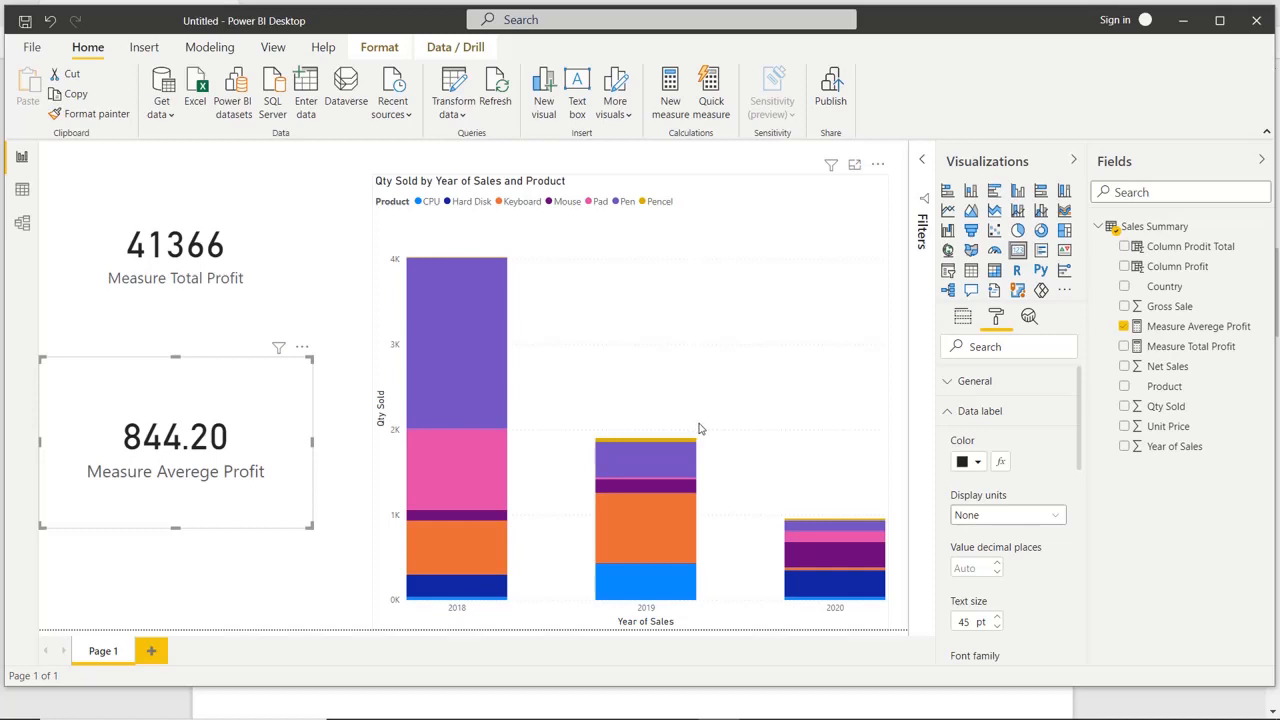
# Step: Cross-filter both profit cards by the 2018 Pen, Pad and Keyboard, 2019 Keyboard and Pen, and 2020 Mouse chart segments, then clear the selection
pyautogui.moveTo(491, 374)
pyautogui.click(688, 348)
pyautogui.moveTo(463, 320)
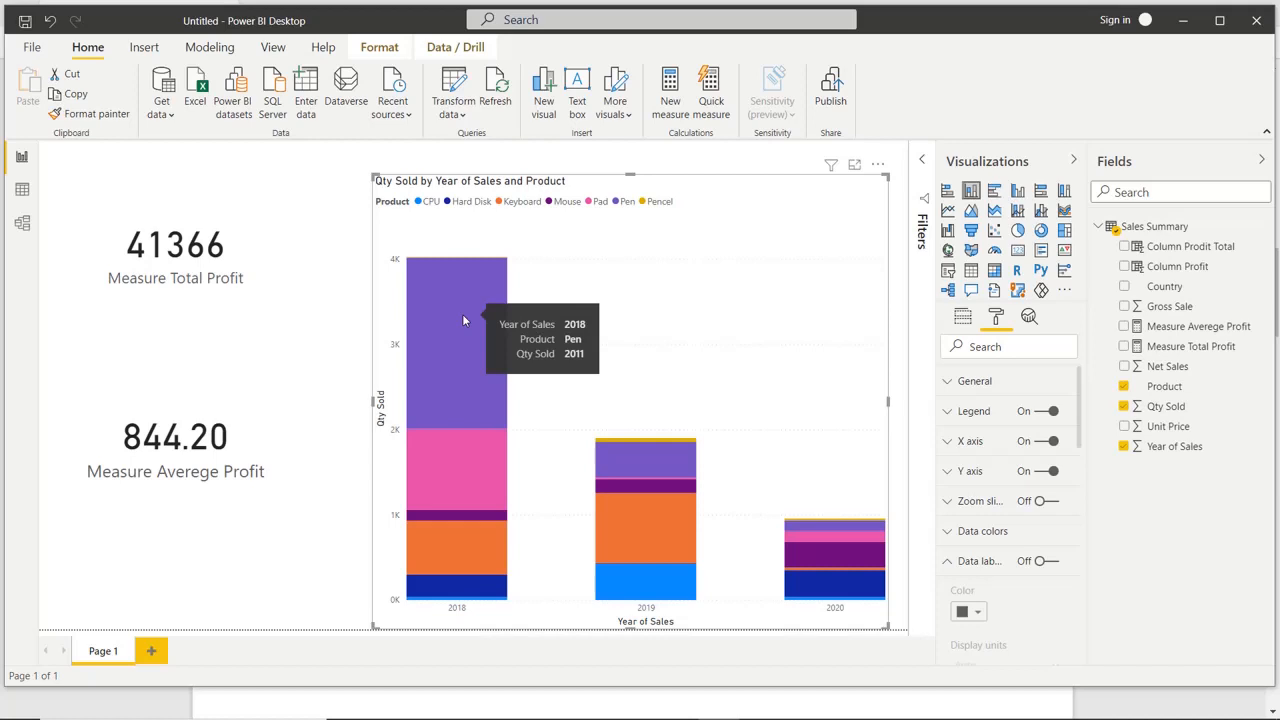
pyautogui.click(463, 319)
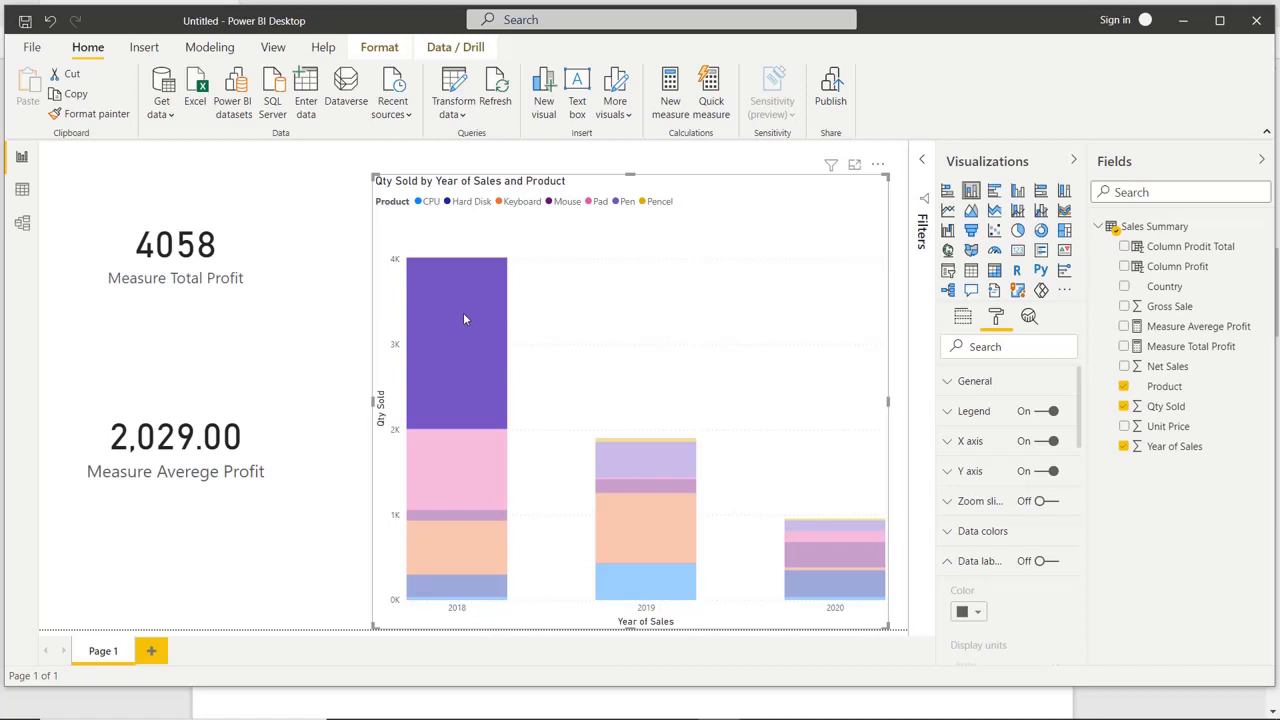
pyautogui.moveTo(463, 319)
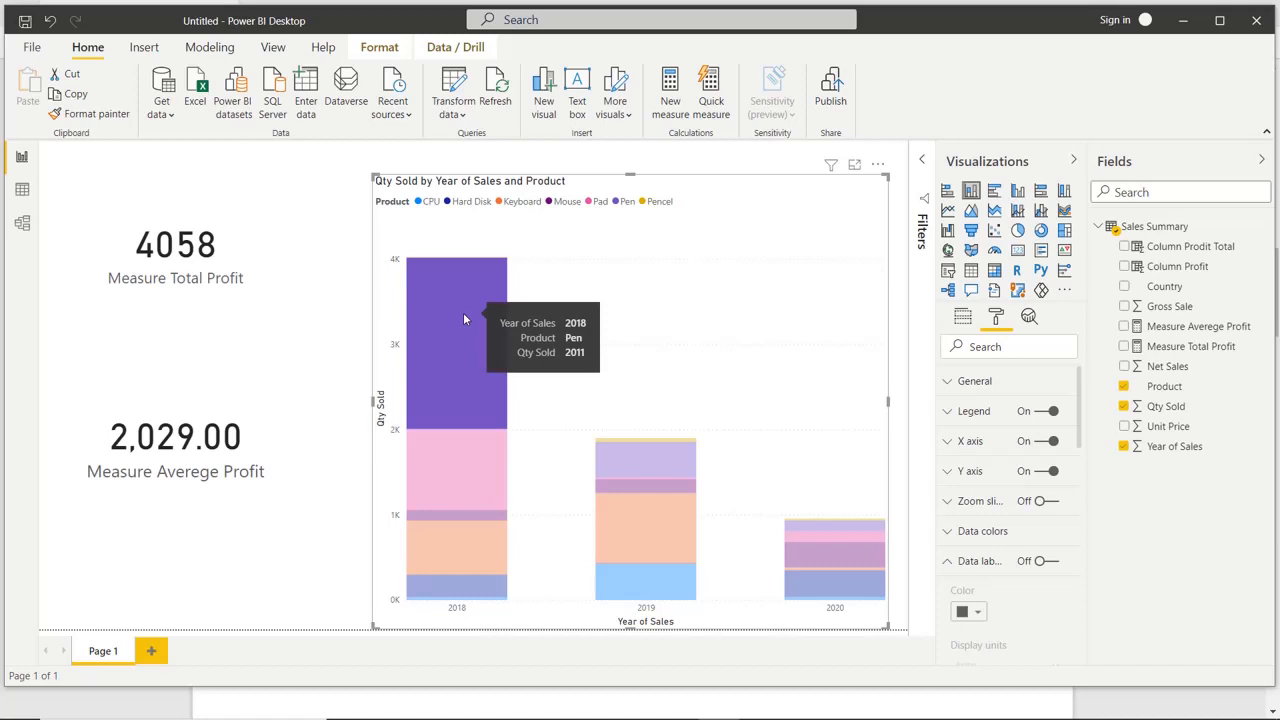
pyautogui.click(478, 462)
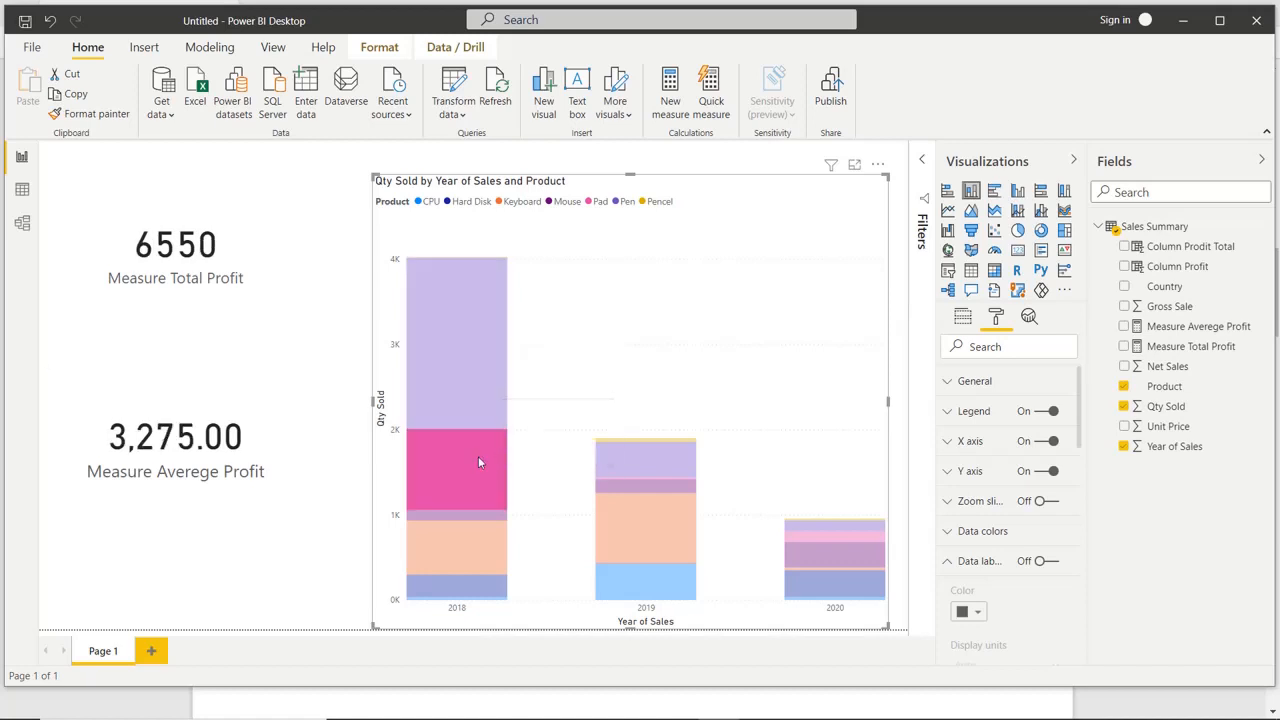
pyautogui.click(480, 544)
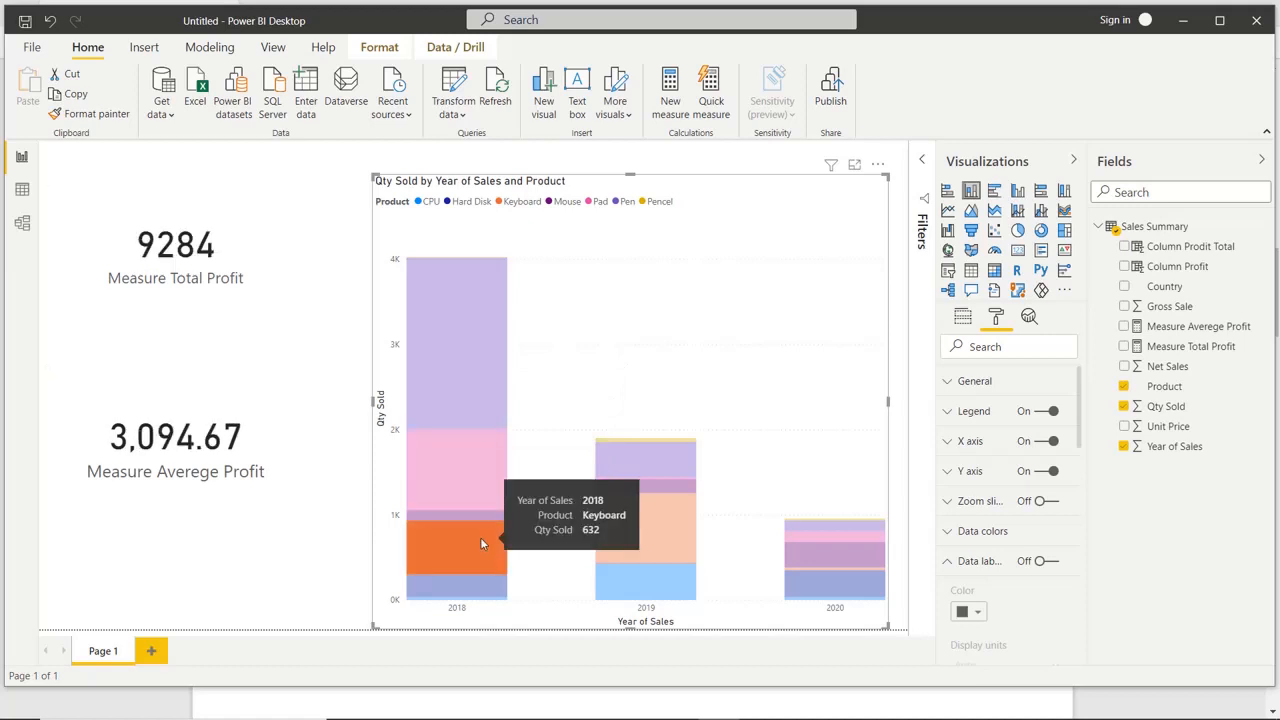
pyautogui.click(648, 514)
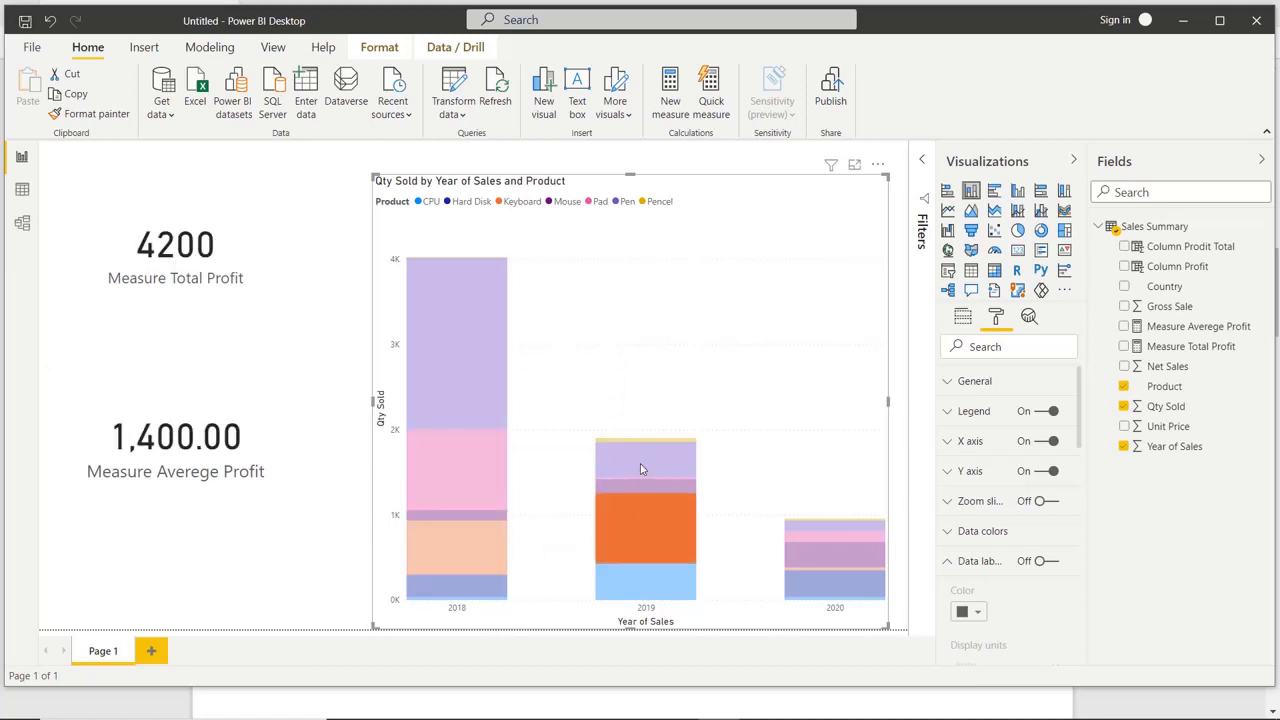
pyautogui.click(642, 469)
pyautogui.click(836, 558)
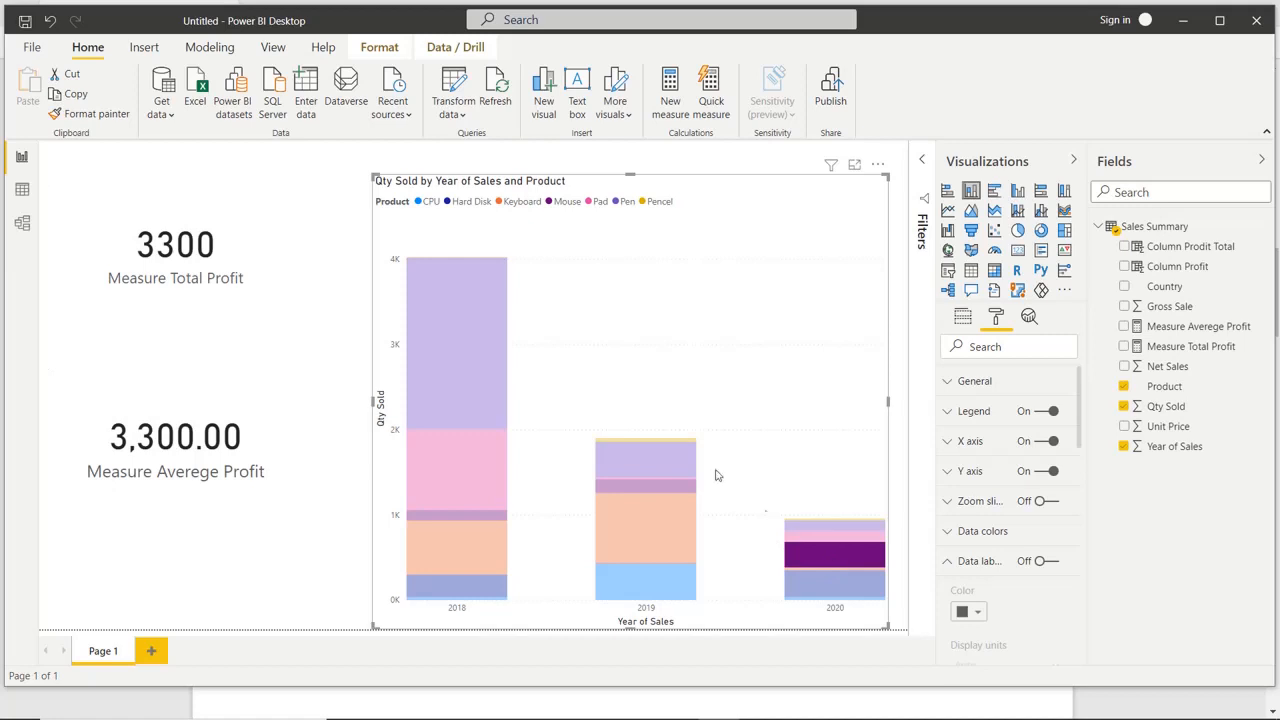
pyautogui.click(703, 288)
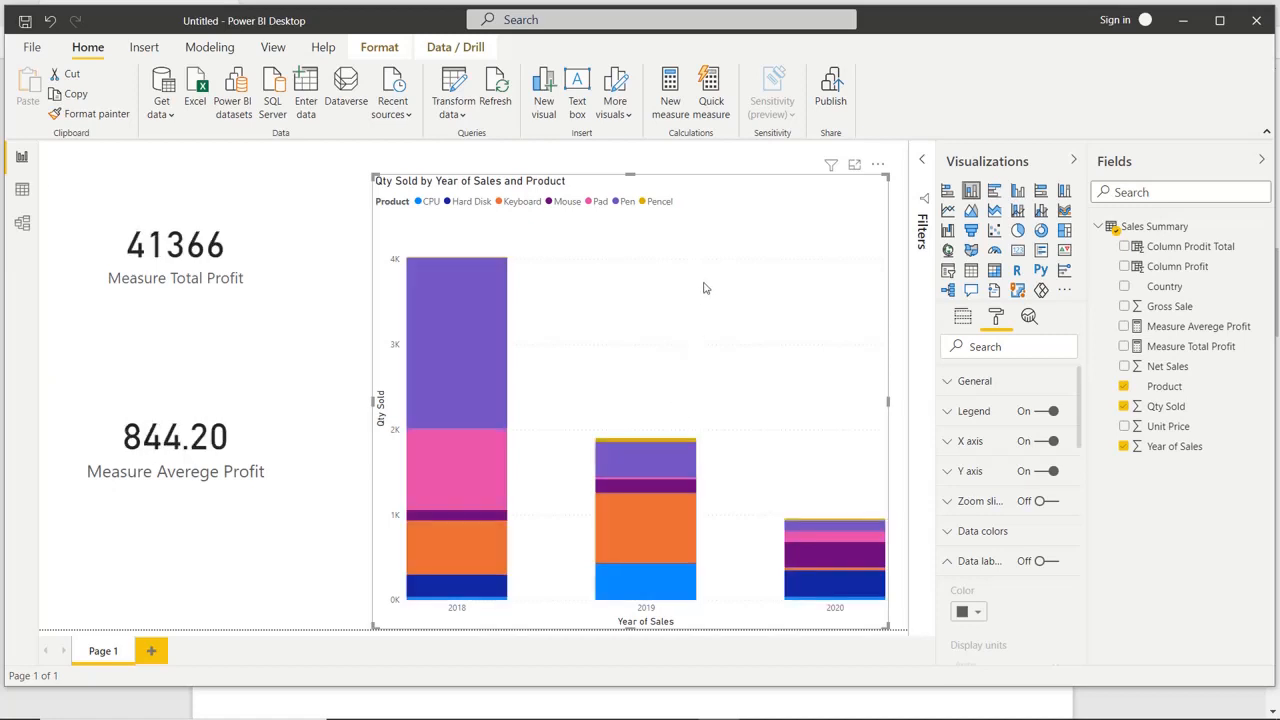